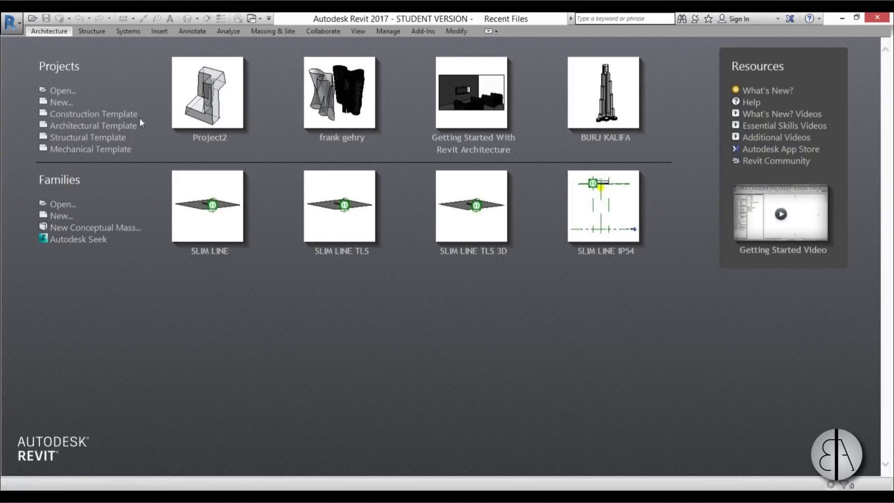
Start Project2 from the Architectural Template and change its length format from millimetres to Meters via UN
{"action": "left_click", "coordinate": [128, 132]}
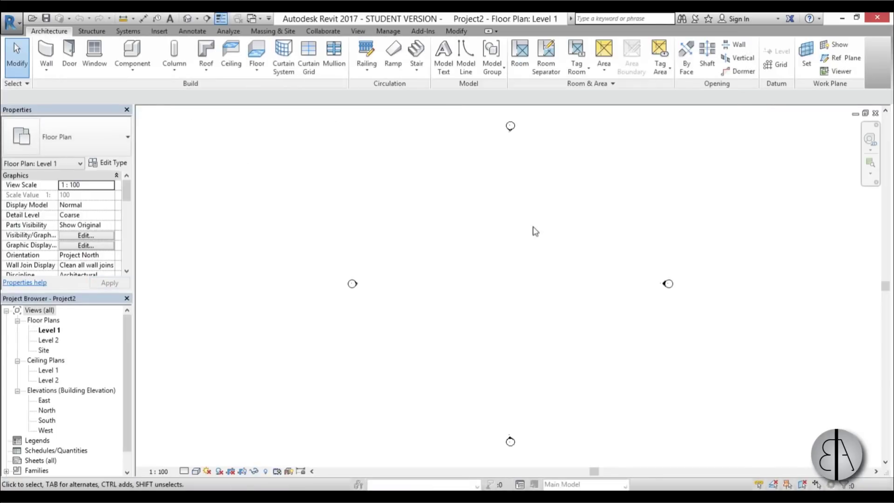
{"action": "middle_click_drag", "start_coordinate": [539, 260], "coordinate": [489, 256]}
{"action": "key", "text": "u"}
{"action": "key", "text": "n"}
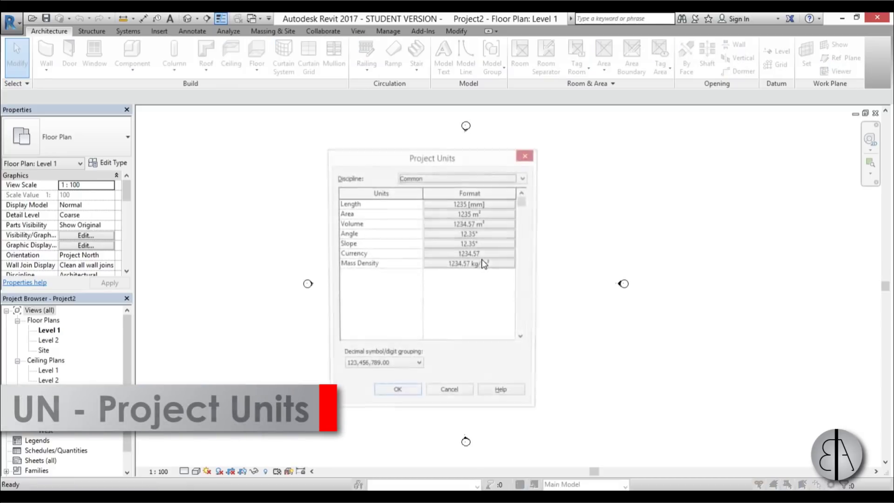
{"action": "left_click", "coordinate": [468, 205]}
{"action": "left_click", "coordinate": [403, 228]}
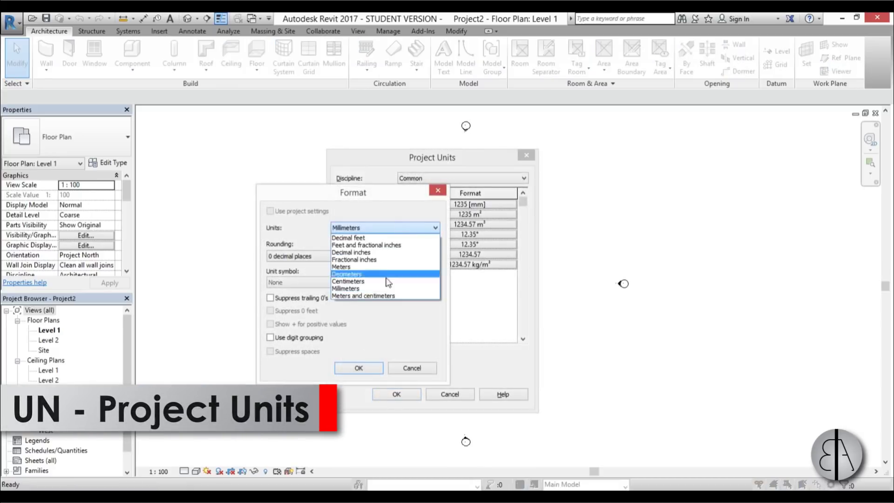
{"action": "left_click", "coordinate": [368, 268]}
{"action": "left_click", "coordinate": [365, 367]}
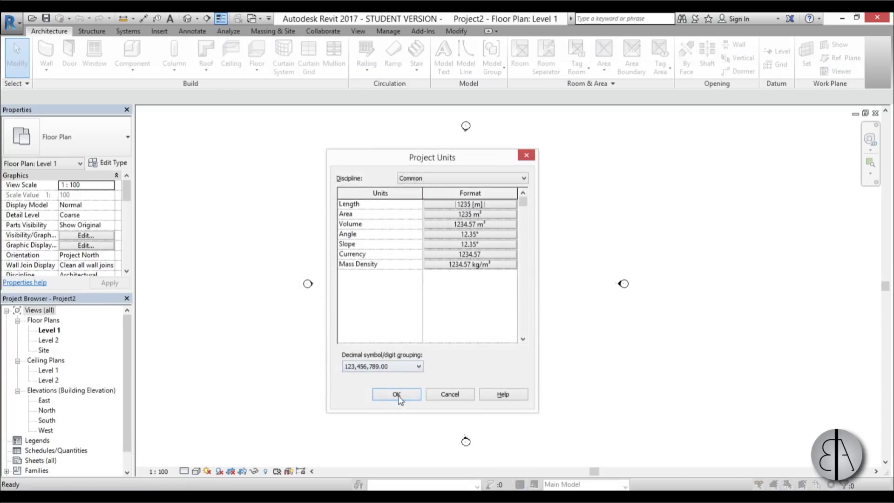
{"action": "left_click", "coordinate": [396, 394]}
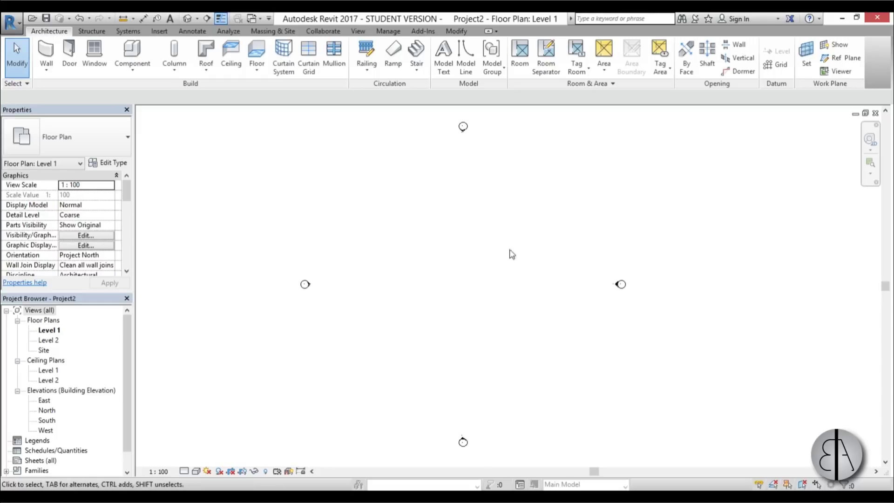
Switch to the Massing & Site tab and open the South elevation view
{"action": "left_click", "coordinate": [272, 31]}
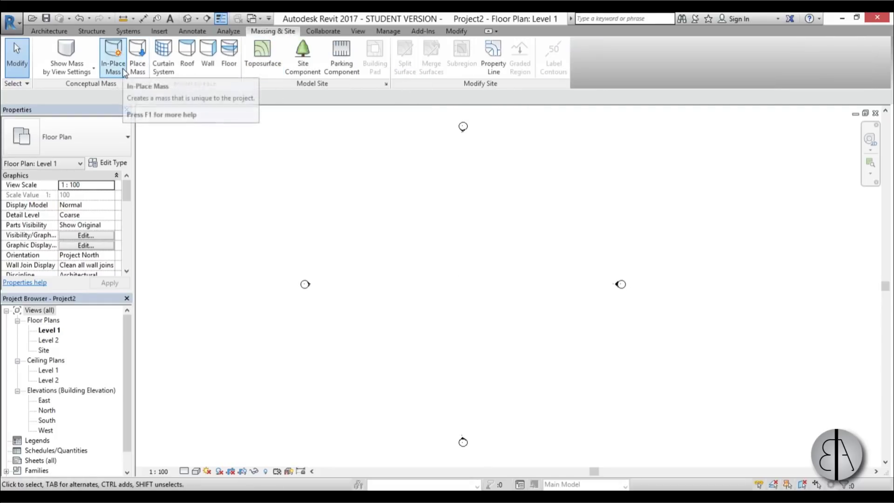
{"action": "double_click", "coordinate": [46, 421]}
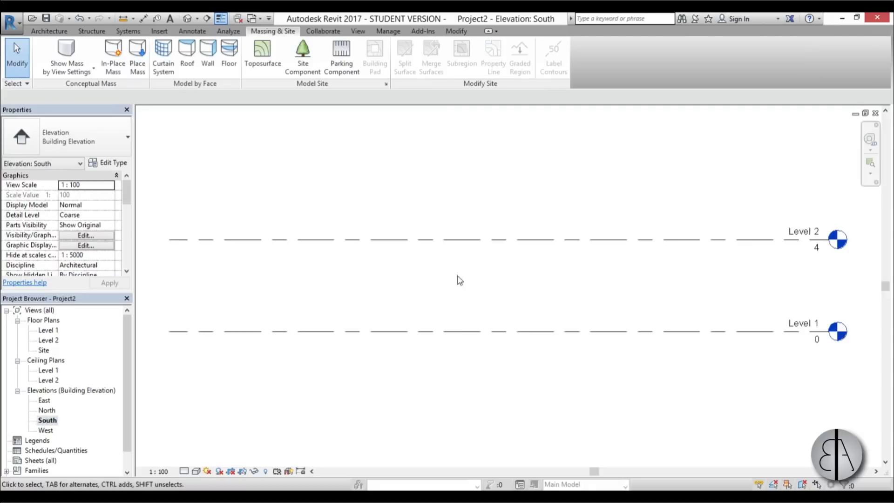
{"action": "middle_click_drag", "start_coordinate": [455, 295], "coordinate": [417, 316]}
{"action": "scroll", "coordinate": [459, 314], "scroll_direction": "down", "scroll_amount": 4}
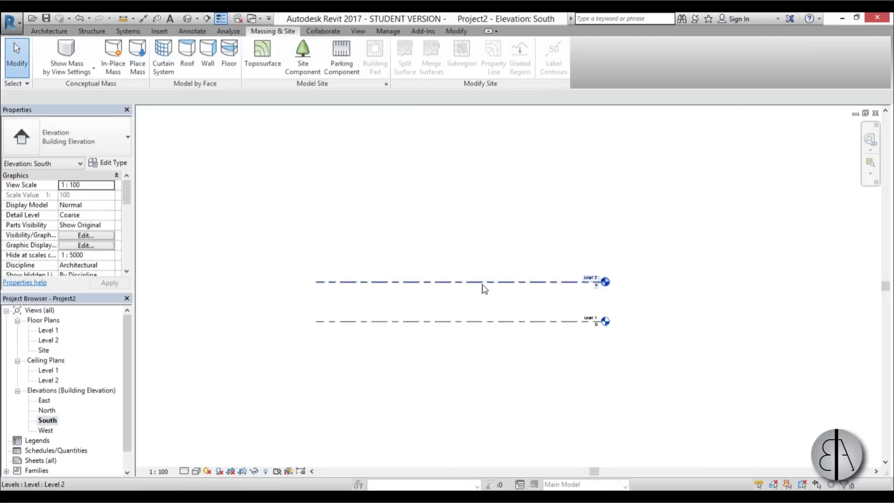
Change Level 2's elevation value to 15
{"action": "left_click", "coordinate": [582, 272]}
{"action": "scroll", "coordinate": [596, 279], "scroll_direction": "up", "scroll_amount": 2}
{"action": "left_click", "coordinate": [605, 272]}
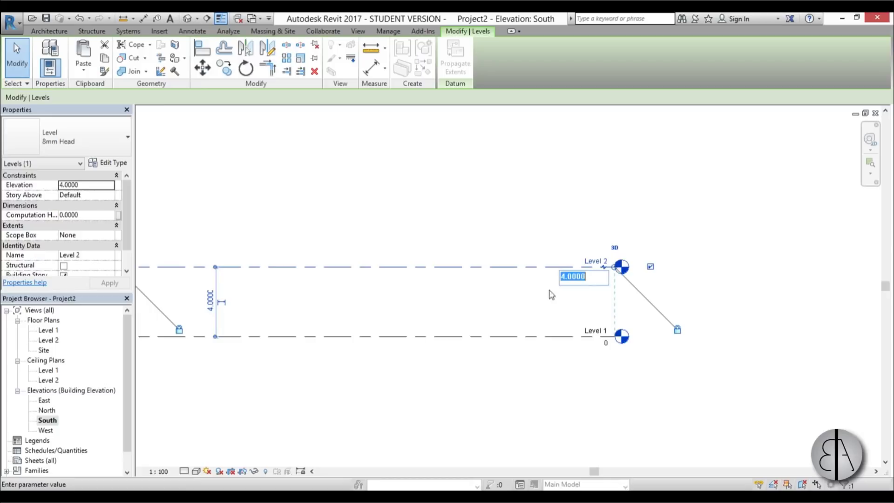
{"action": "type", "text": "15"}
{"action": "key", "text": "Return"}
{"action": "left_click", "coordinate": [472, 295]}
{"action": "scroll", "coordinate": [473, 319], "scroll_direction": "down", "scroll_amount": 3}
{"action": "middle_click_drag", "start_coordinate": [473, 319], "coordinate": [457, 344]}
{"action": "scroll", "coordinate": [441, 266], "scroll_direction": "up", "scroll_amount": 3}
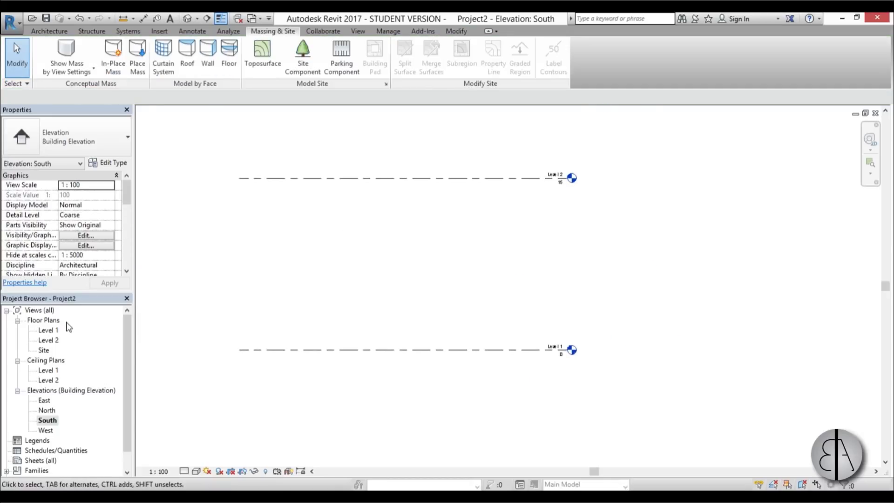
From the Site floor plan, start an In-Place Mass named Mass 1, closing the Show Mass notice
{"action": "double_click", "coordinate": [49, 331]}
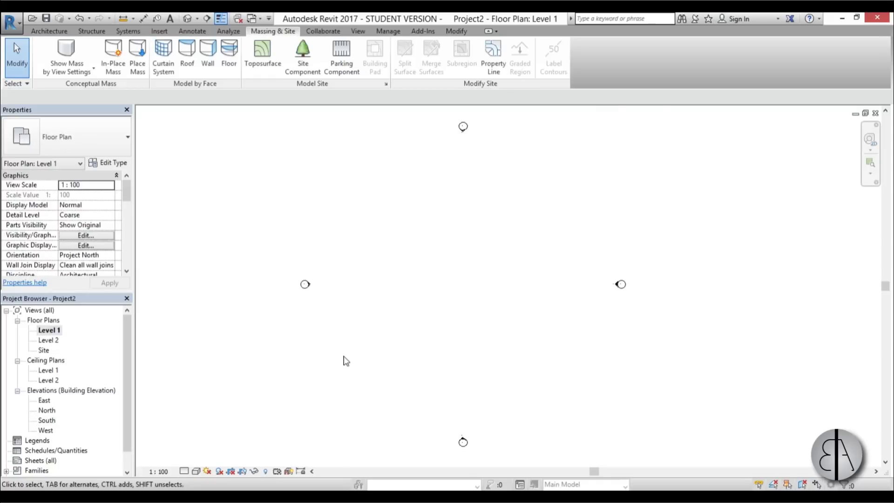
{"action": "double_click", "coordinate": [44, 351]}
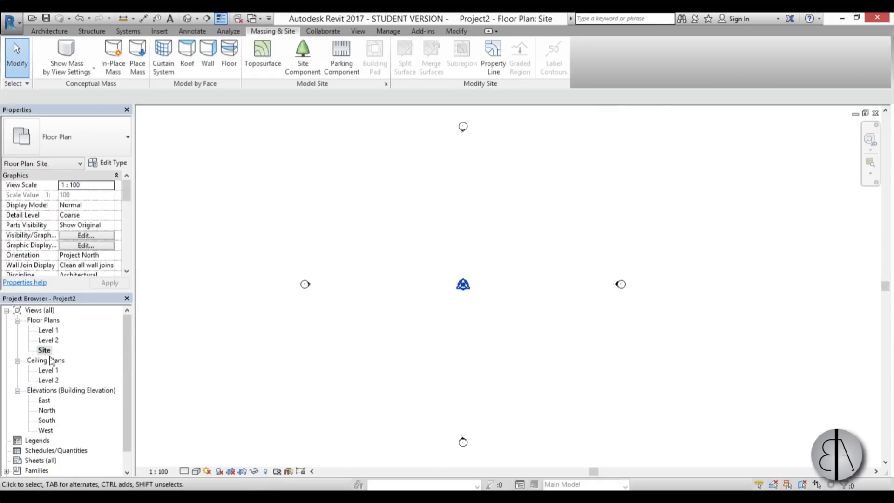
{"action": "left_click", "coordinate": [113, 58]}
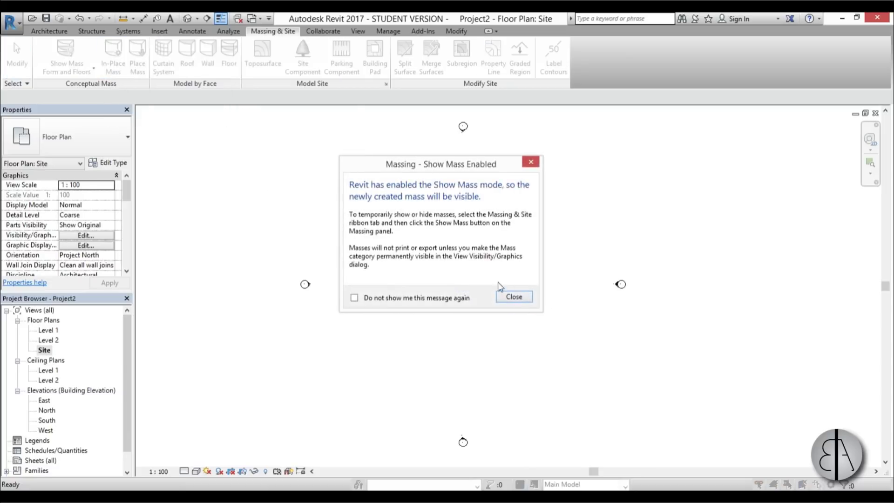
{"action": "left_click", "coordinate": [514, 298]}
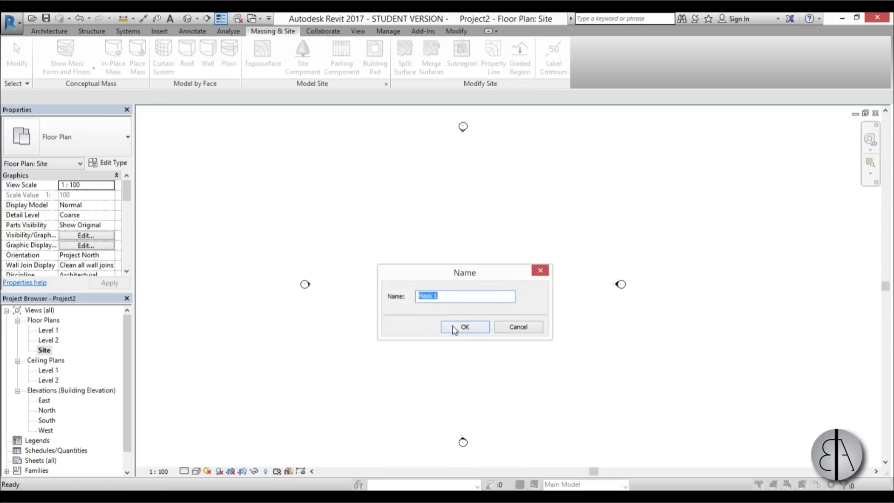
{"action": "left_click", "coordinate": [462, 324]}
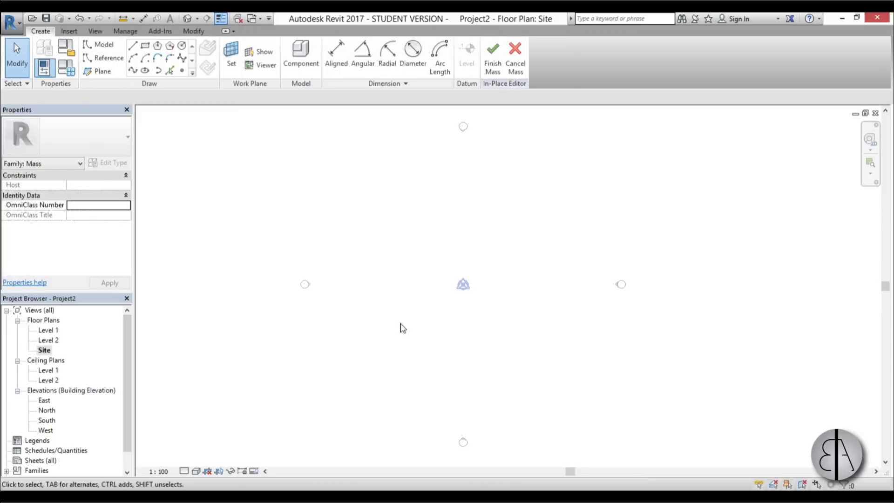
{"action": "middle_click_drag", "start_coordinate": [479, 340], "coordinate": [461, 341]}
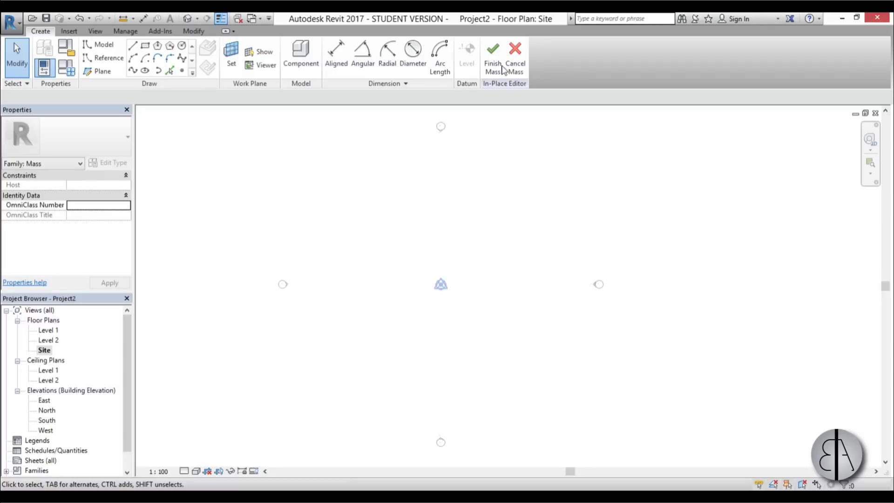
Set up Spline Through Points model lines drawn on the Level 1 work plane
{"action": "left_click", "coordinate": [105, 48]}
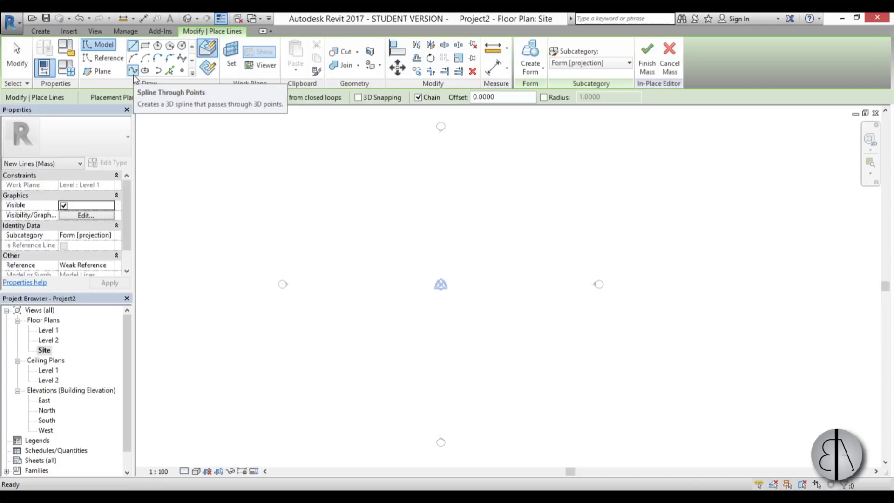
{"action": "left_click", "coordinate": [134, 72]}
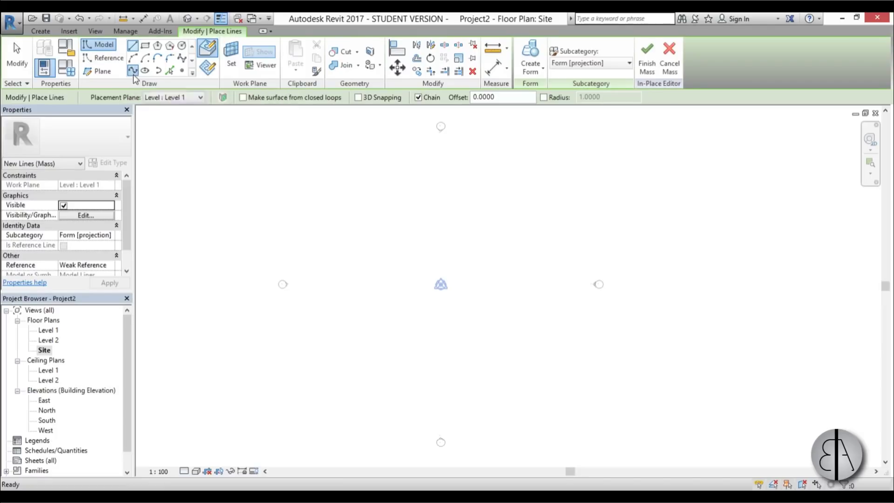
{"action": "left_click", "coordinate": [232, 69]}
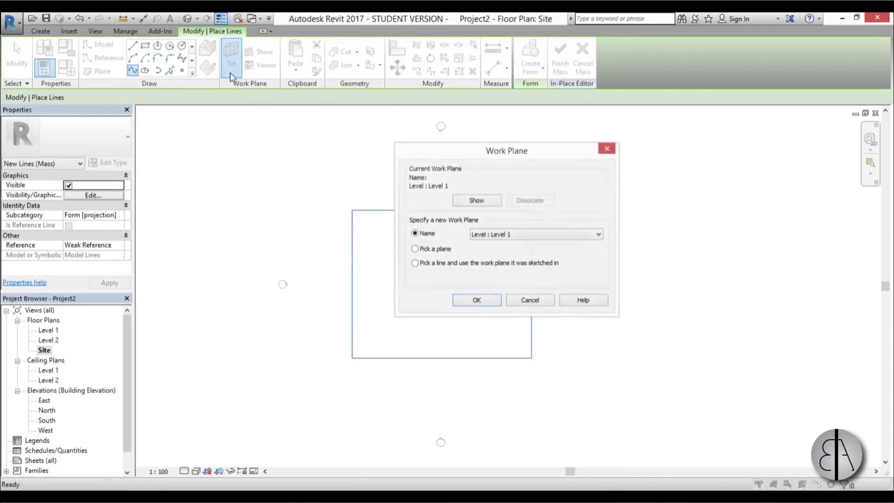
{"action": "left_click", "coordinate": [477, 300]}
{"action": "scroll", "coordinate": [426, 277], "scroll_direction": "up", "scroll_amount": 4}
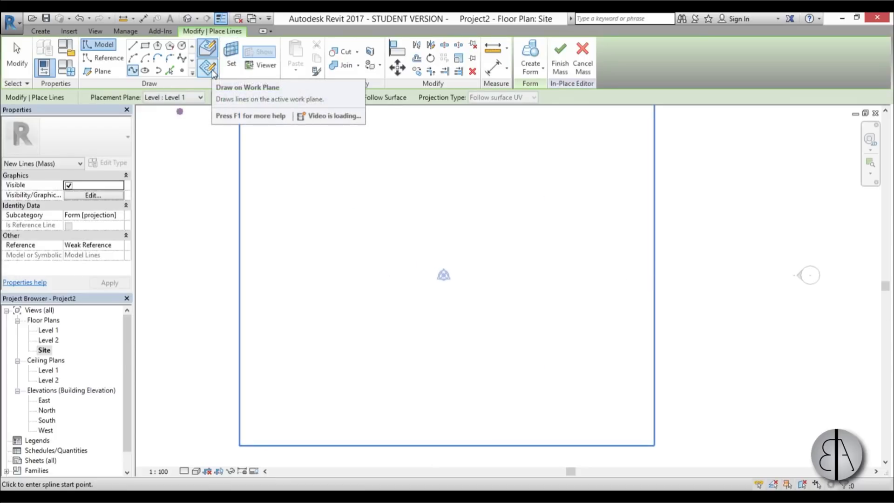
{"action": "left_click", "coordinate": [213, 73]}
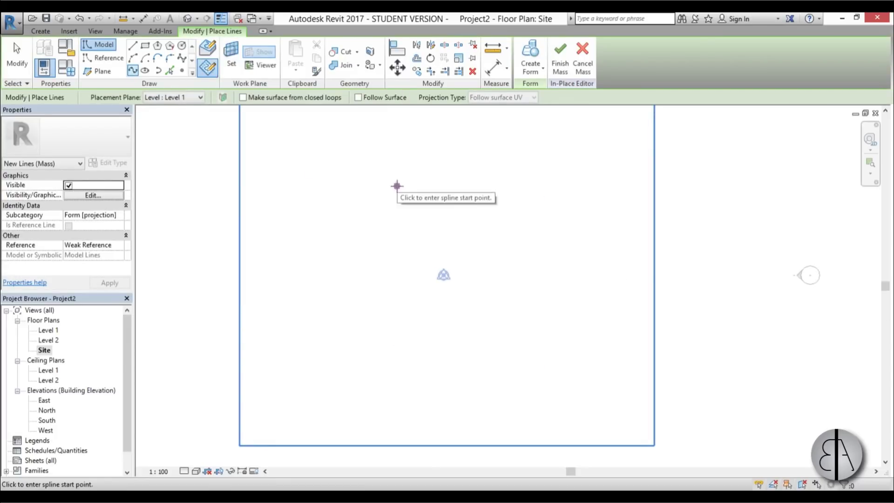
{"action": "middle_click_drag", "start_coordinate": [438, 242], "coordinate": [435, 248]}
{"action": "scroll", "coordinate": [405, 207], "scroll_direction": "up", "scroll_amount": 1}
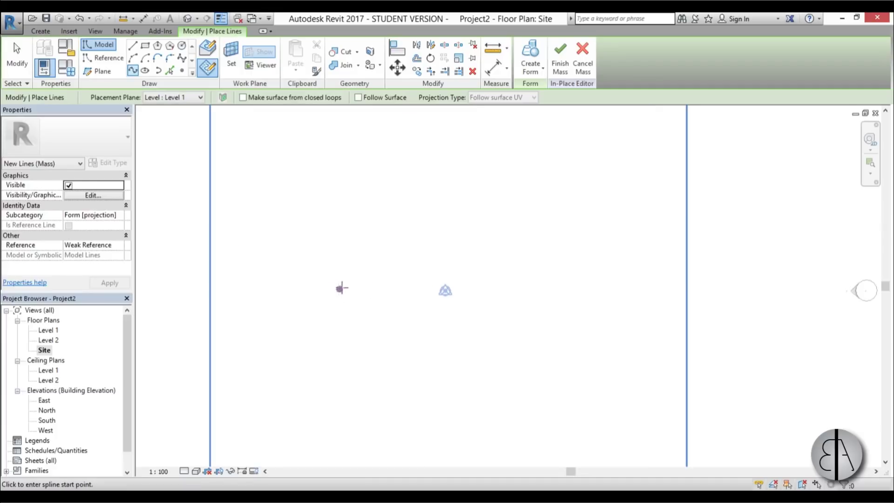
Place the first spline points, curving up around the top lobe toward the right side
{"action": "left_click", "coordinate": [343, 287]}
{"action": "left_click", "coordinate": [355, 261]}
{"action": "left_click", "coordinate": [388, 266]}
{"action": "left_click", "coordinate": [421, 254]}
{"action": "left_click", "coordinate": [438, 211]}
{"action": "left_click", "coordinate": [485, 226]}
{"action": "left_click", "coordinate": [455, 249]}
{"action": "left_click", "coordinate": [481, 274]}
{"action": "left_click", "coordinate": [514, 271]}
{"action": "left_click", "coordinate": [543, 269]}
Continue the spline around the right and bottom lobes, ending just short of its start
{"action": "left_click", "coordinate": [562, 316]}
{"action": "left_click", "coordinate": [502, 319]}
{"action": "left_click", "coordinate": [471, 348]}
{"action": "left_click", "coordinate": [434, 399]}
{"action": "left_click", "coordinate": [418, 355]}
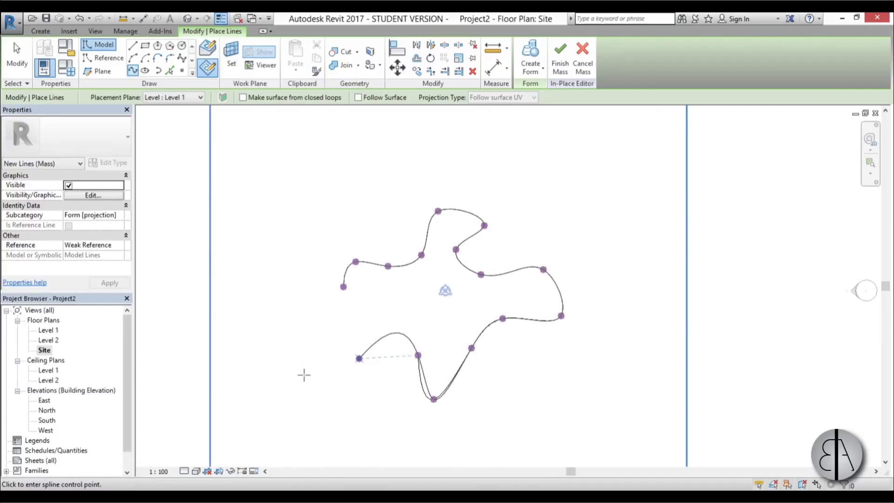
{"action": "left_click", "coordinate": [334, 333]}
{"action": "scroll", "coordinate": [349, 298], "scroll_direction": "up", "scroll_amount": 4}
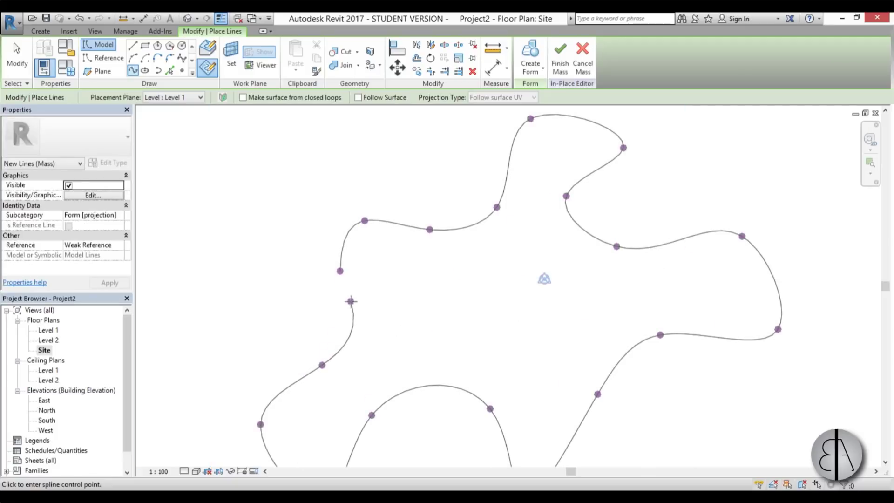
{"action": "scroll", "coordinate": [350, 290], "scroll_direction": "up", "scroll_amount": 1}
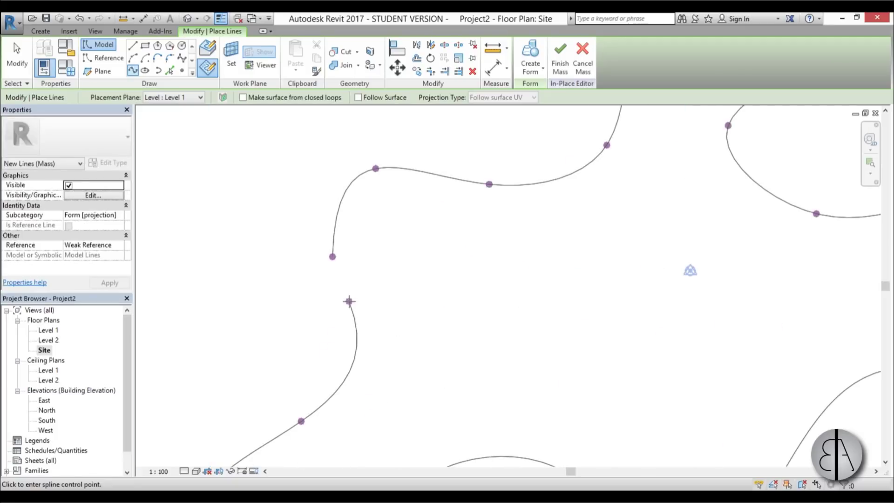
{"action": "left_click", "coordinate": [350, 301]}
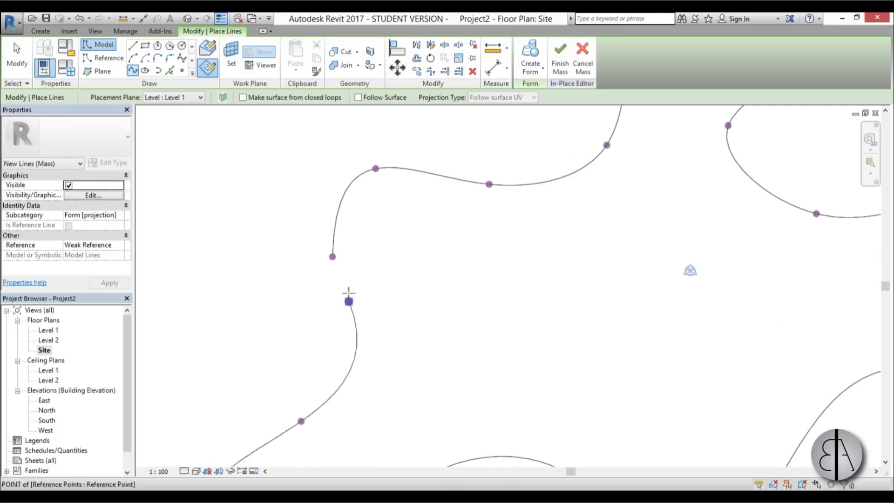
Finish the spline, leaving its two ends slightly apart
{"action": "left_click", "coordinate": [17, 55]}
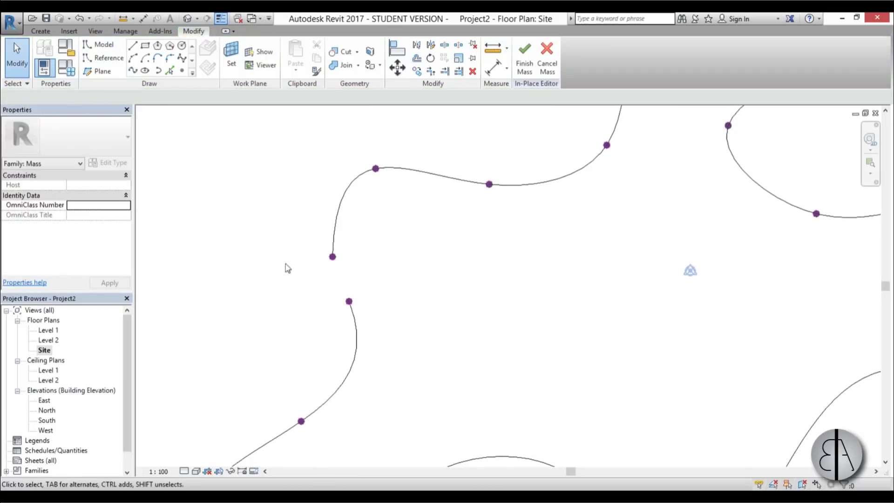
{"action": "scroll", "coordinate": [347, 295], "scroll_direction": "down", "scroll_amount": 3}
{"action": "scroll", "coordinate": [320, 280], "scroll_direction": "up", "scroll_amount": 5}
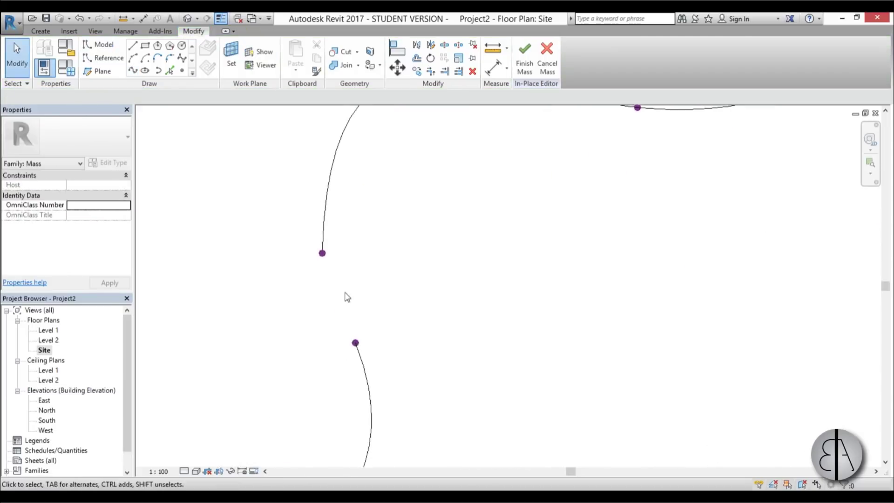
Bridge the gap with an arc between the spline ends, then exit line drawing
{"action": "left_click", "coordinate": [133, 58]}
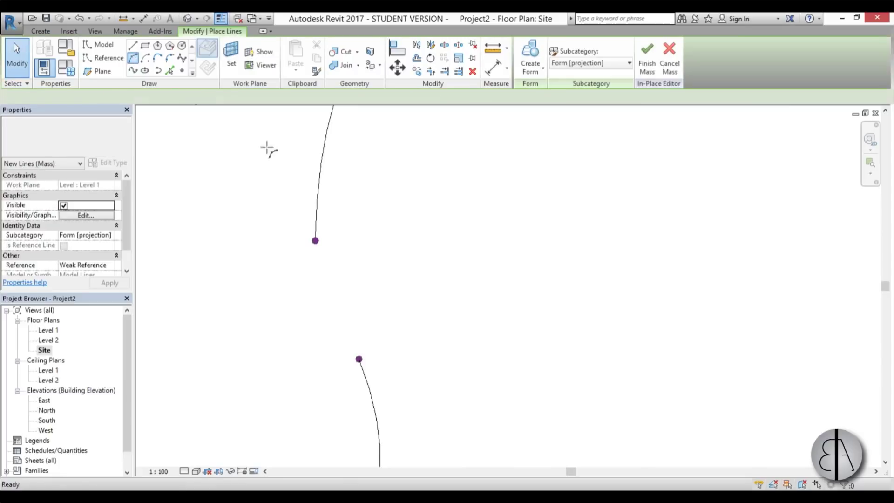
{"action": "left_click", "coordinate": [358, 359]}
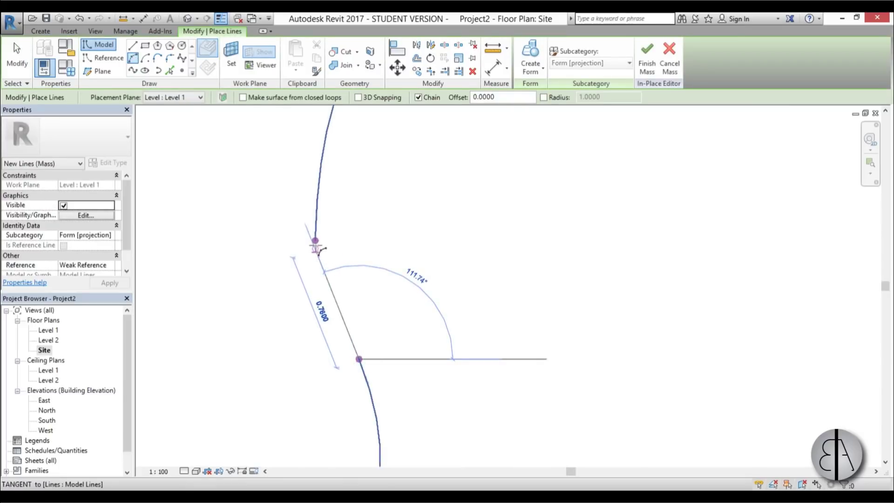
{"action": "left_click", "coordinate": [315, 242]}
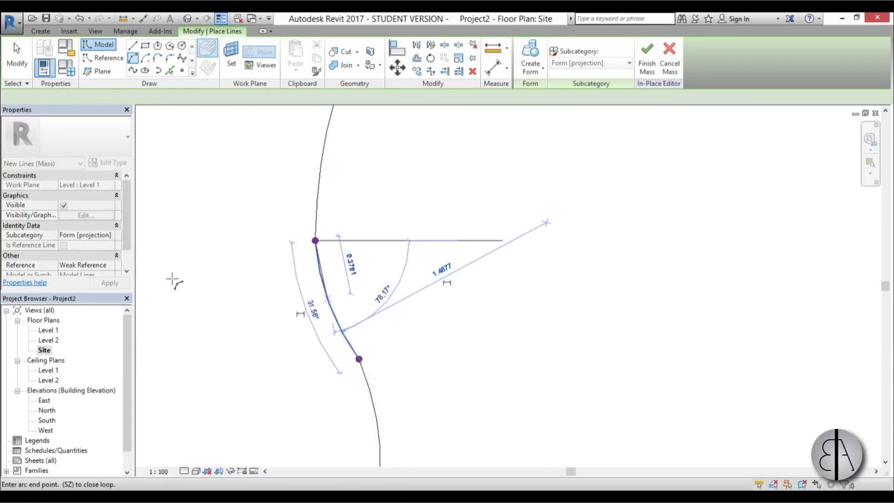
{"action": "scroll", "coordinate": [315, 241], "scroll_direction": "up", "scroll_amount": 2}
{"action": "key", "text": "Escape"}
{"action": "key", "text": "Escape"}
{"action": "scroll", "coordinate": [299, 243], "scroll_direction": "down", "scroll_amount": 6}
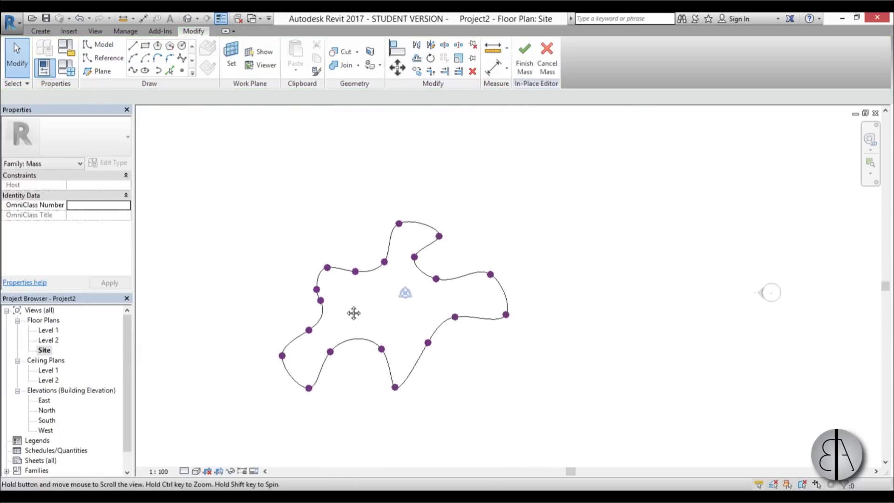
{"action": "middle_click_drag", "start_coordinate": [354, 315], "coordinate": [356, 320]}
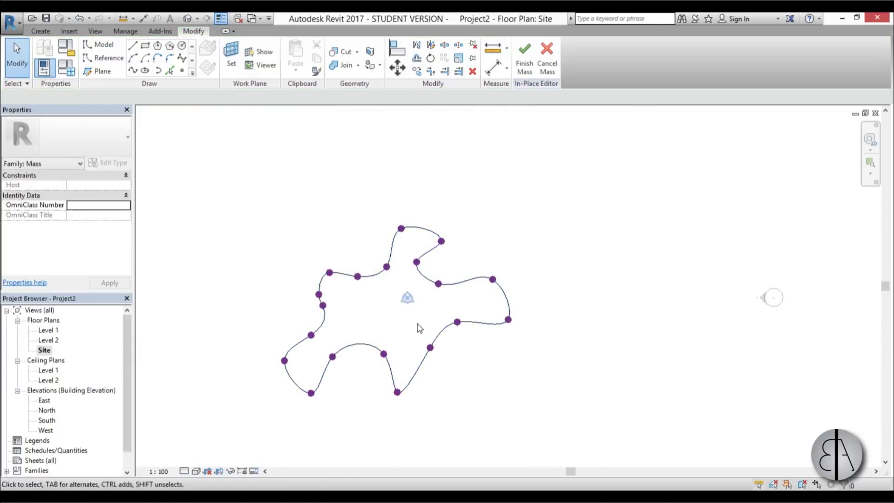
{"action": "middle_click_drag", "start_coordinate": [403, 338], "coordinate": [404, 343]}
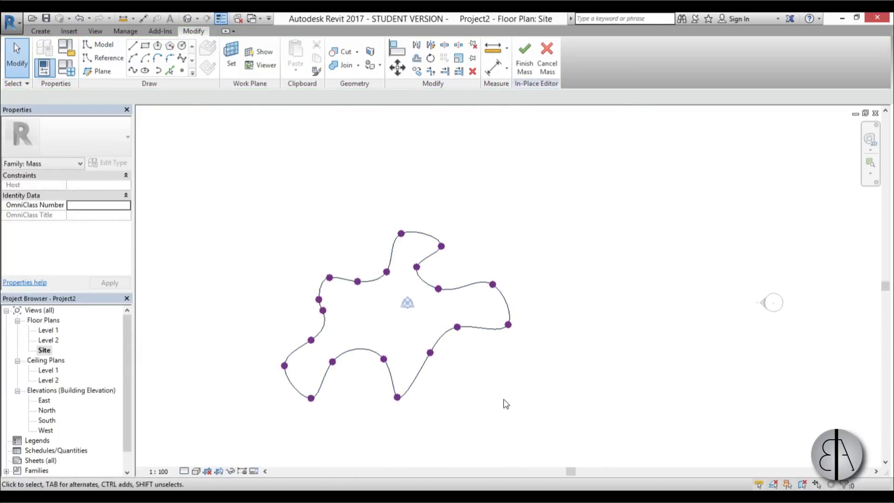
{"action": "scroll", "coordinate": [410, 354], "scroll_direction": "up", "scroll_amount": 2}
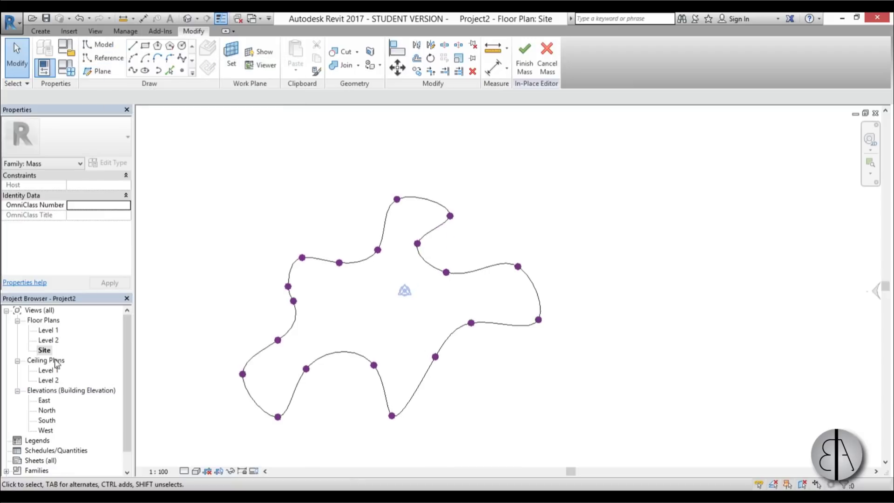
Start a Spline Through Points with Level 2 set as the work plane
{"action": "left_click", "coordinate": [99, 45]}
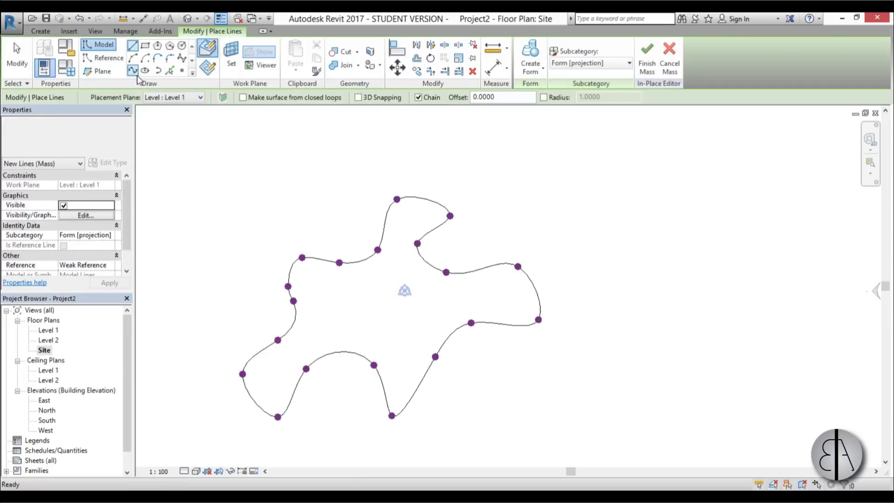
{"action": "left_click", "coordinate": [133, 70]}
{"action": "left_click", "coordinate": [232, 56]}
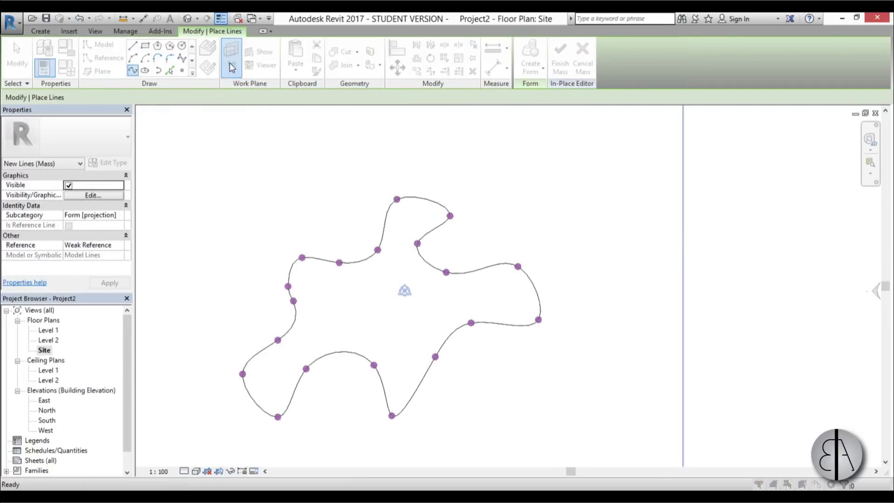
{"action": "left_click", "coordinate": [500, 239]}
{"action": "left_click", "coordinate": [498, 248]}
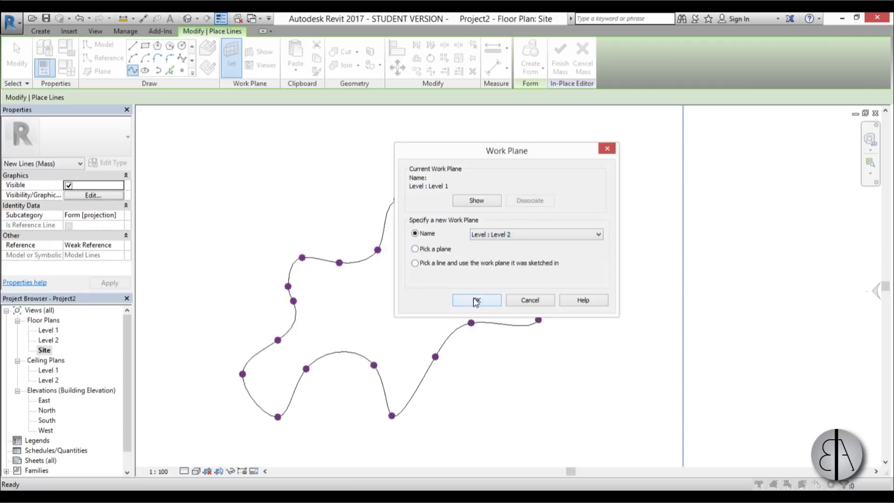
{"action": "left_click", "coordinate": [475, 300]}
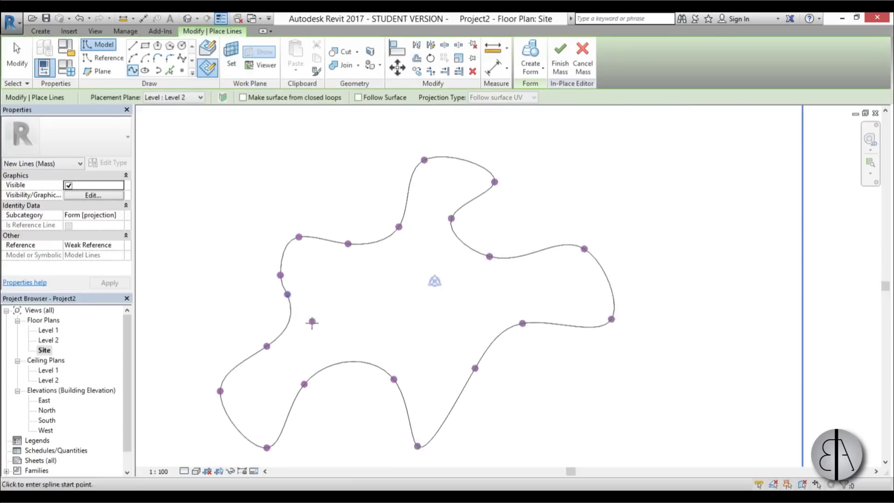
{"action": "scroll", "coordinate": [300, 308], "scroll_direction": "up", "scroll_amount": 2}
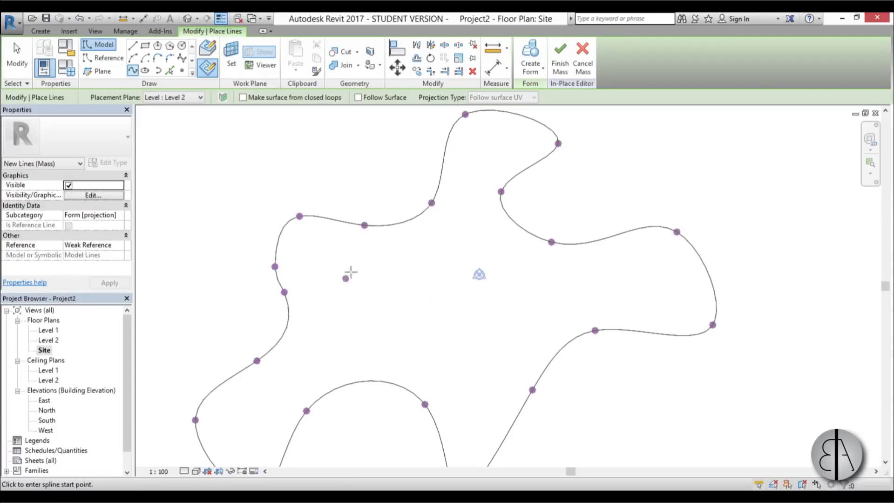
{"action": "scroll", "coordinate": [232, 269], "scroll_direction": "up", "scroll_amount": 2}
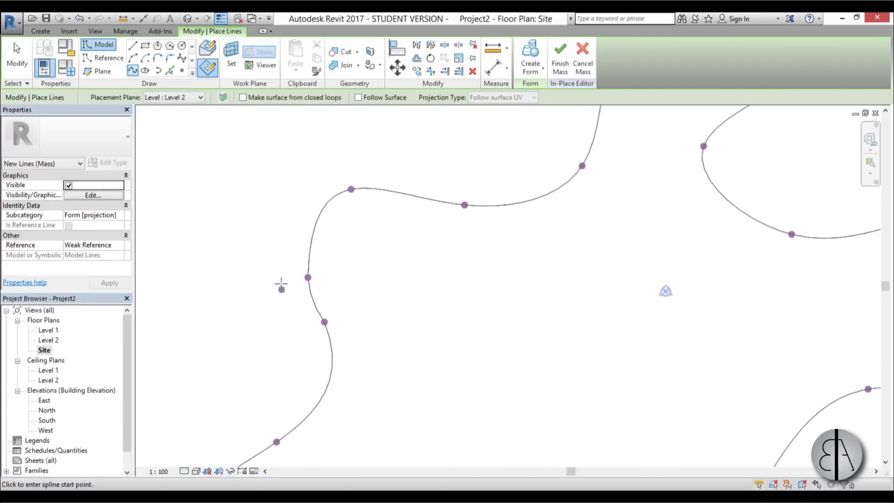
{"action": "scroll", "coordinate": [287, 288], "scroll_direction": "up", "scroll_amount": 2}
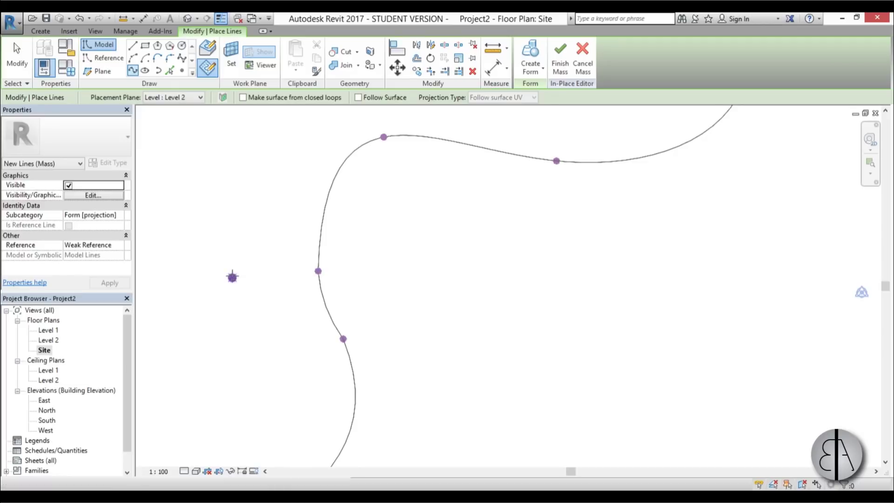
Draw the new spline from the left, up over the top, and around the right lobe
{"action": "left_click", "coordinate": [233, 276]}
{"action": "scroll", "coordinate": [235, 284], "scroll_direction": "down", "scroll_amount": 3}
{"action": "left_click", "coordinate": [233, 296]}
{"action": "left_click", "coordinate": [295, 258]}
{"action": "left_click", "coordinate": [324, 260]}
{"action": "left_click", "coordinate": [391, 321]}
{"action": "left_click", "coordinate": [452, 326]}
{"action": "left_click", "coordinate": [495, 268]}
{"action": "left_click", "coordinate": [490, 149]}
{"action": "left_click", "coordinate": [621, 122]}
{"action": "left_click", "coordinate": [740, 240]}
{"action": "left_click", "coordinate": [631, 276]}
{"action": "left_click", "coordinate": [761, 324]}
{"action": "left_click", "coordinate": [809, 279]}
Bring the spline back through the centre and along the bottom edge, then finish it
{"action": "scroll", "coordinate": [634, 247], "scroll_direction": "down", "scroll_amount": 3}
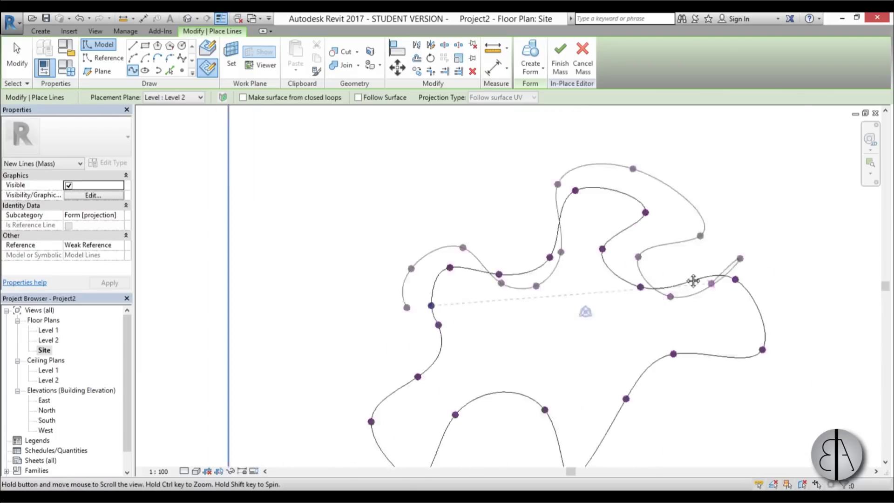
{"action": "scroll", "coordinate": [688, 245], "scroll_direction": "up", "scroll_amount": 1}
{"action": "left_click", "coordinate": [635, 244]}
{"action": "left_click", "coordinate": [571, 283]}
{"action": "left_click", "coordinate": [494, 282]}
{"action": "left_click", "coordinate": [472, 335]}
{"action": "left_click", "coordinate": [491, 386]}
{"action": "left_click", "coordinate": [430, 363]}
{"action": "left_click", "coordinate": [380, 325]}
{"action": "left_click", "coordinate": [343, 359]}
{"action": "left_click", "coordinate": [328, 376]}
{"action": "key", "text": "Escape"}
Draw a second spline running up the left side of the outline
{"action": "left_click", "coordinate": [269, 395]}
{"action": "left_click", "coordinate": [280, 302]}
{"action": "left_click", "coordinate": [270, 251]}
{"action": "left_click", "coordinate": [239, 217]}
{"action": "scroll", "coordinate": [240, 217], "scroll_direction": "up", "scroll_amount": 4}
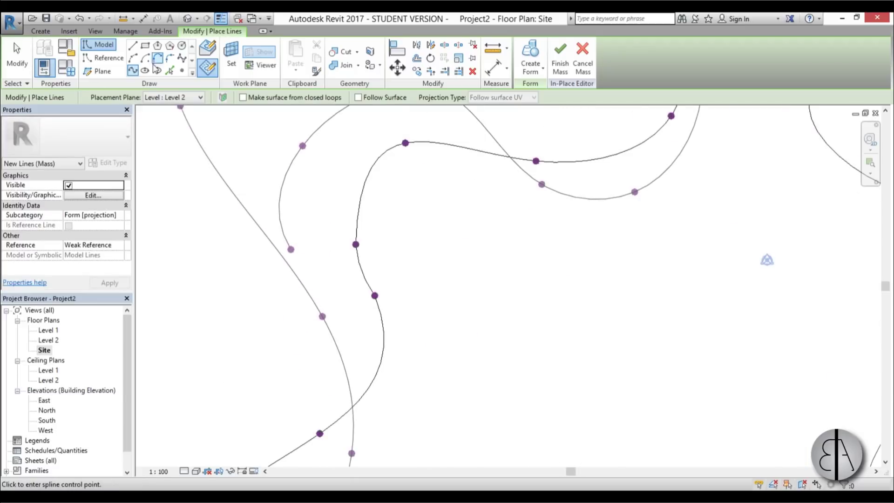
Close the remaining gap with a Start-End-Radius arc and stop drawing lines
{"action": "left_click", "coordinate": [133, 58]}
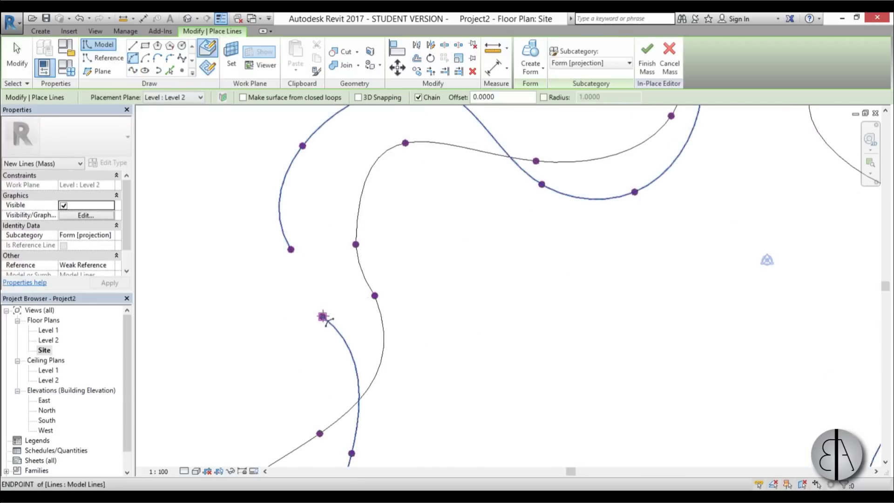
{"action": "left_click", "coordinate": [322, 316]}
{"action": "left_click", "coordinate": [291, 249]}
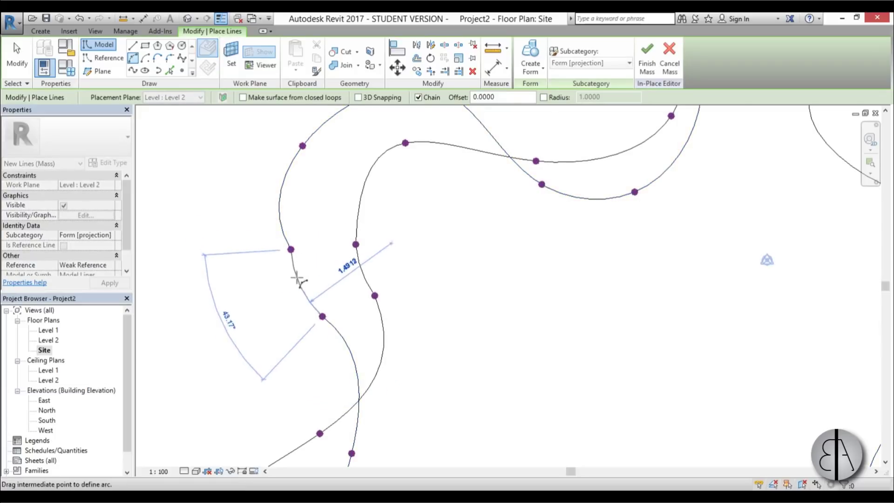
{"action": "scroll", "coordinate": [292, 275], "scroll_direction": "up", "scroll_amount": 4}
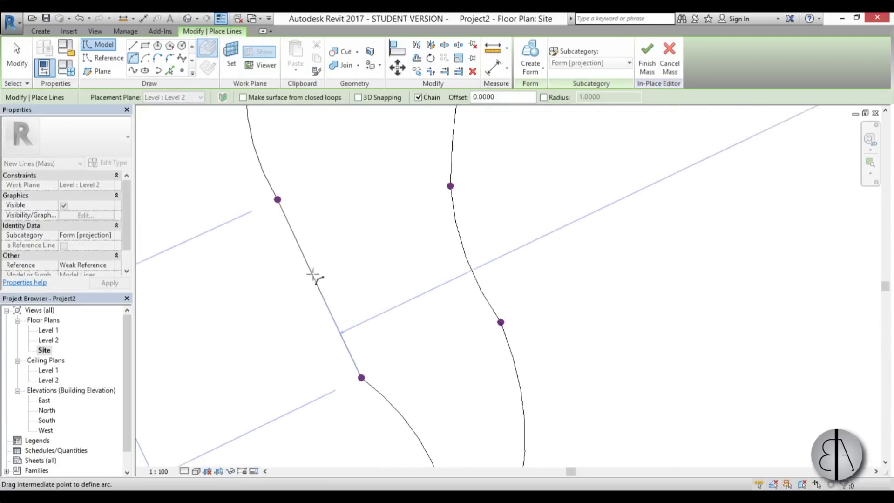
{"action": "left_click", "coordinate": [309, 276]}
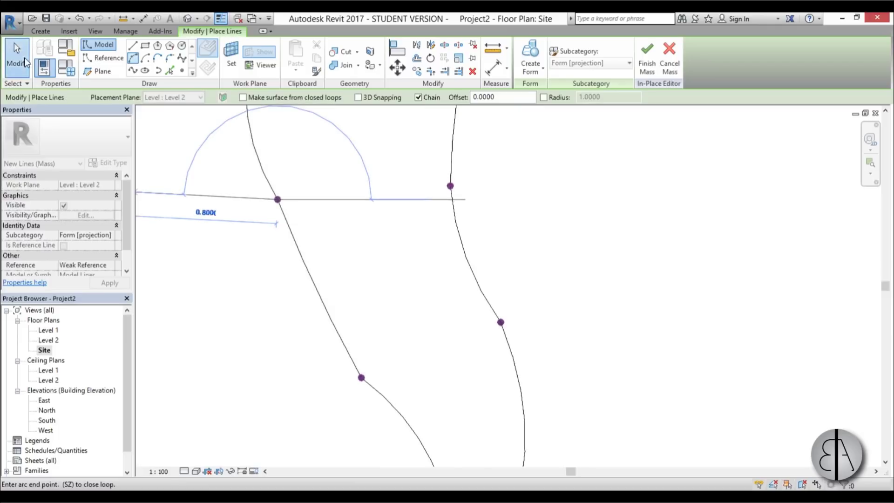
{"action": "left_click", "coordinate": [25, 63]}
{"action": "scroll", "coordinate": [296, 243], "scroll_direction": "down", "scroll_amount": 6}
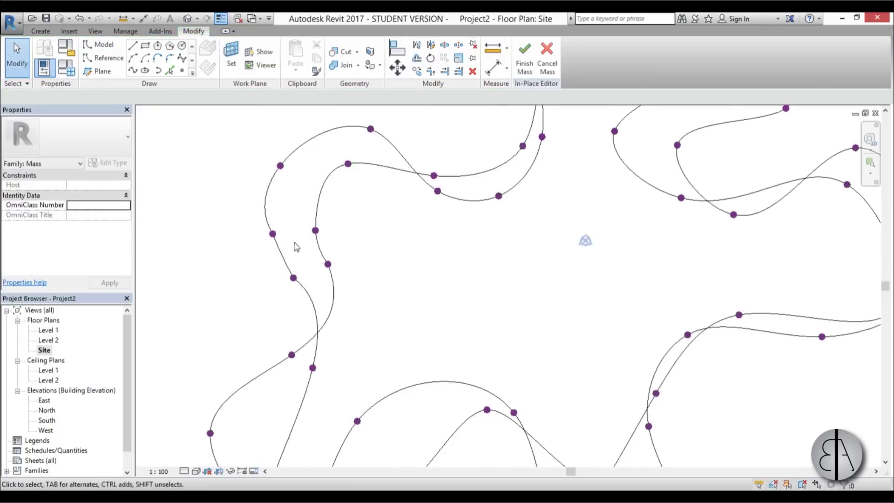
Open the Default 3D View and orbit to see both wavy loops
{"action": "left_click", "coordinate": [189, 18]}
{"action": "middle_click_drag", "start_coordinate": [533, 347], "coordinate": [643, 361], "text": "shift"}
{"action": "scroll", "coordinate": [551, 294], "scroll_direction": "up", "scroll_amount": 5}
{"action": "middle_click_drag", "start_coordinate": [551, 293], "coordinate": [579, 273], "text": "shift"}
Select the upper and lower loops and create a solid form from them
{"action": "left_click", "coordinate": [432, 201]}
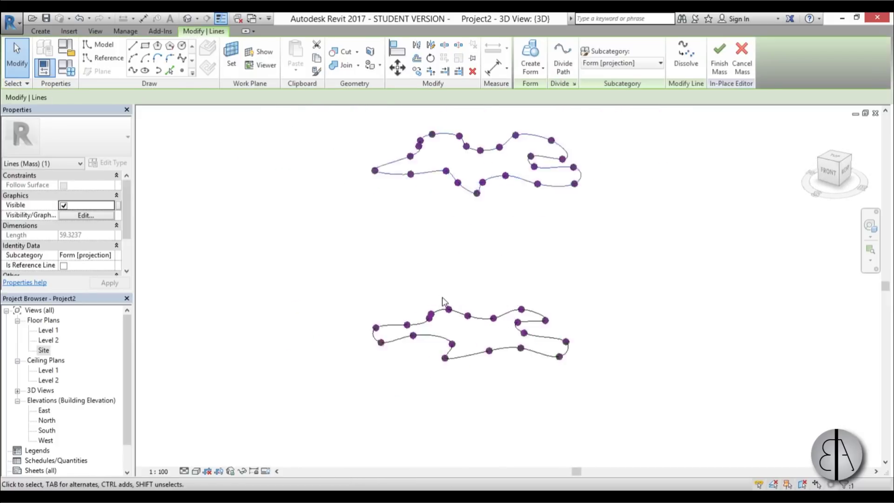
{"action": "left_click", "coordinate": [442, 313], "text": "ctrl"}
{"action": "scroll", "coordinate": [445, 316], "scroll_direction": "down", "scroll_amount": 3}
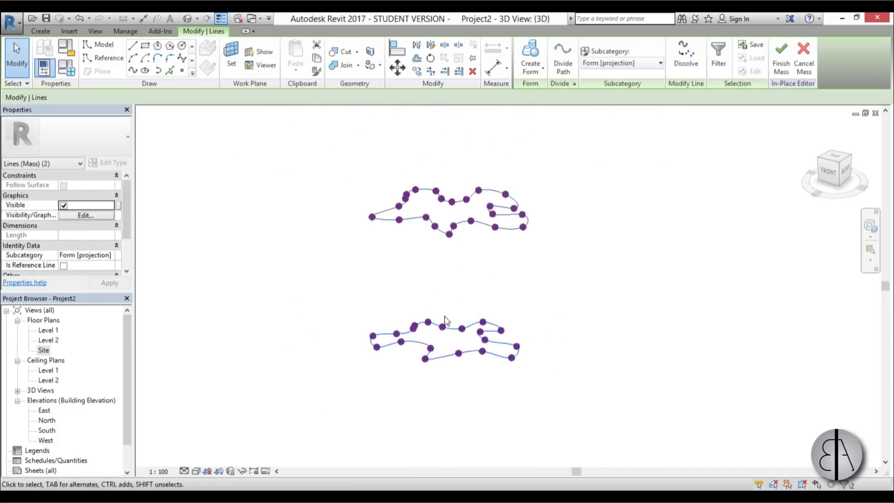
{"action": "scroll", "coordinate": [435, 321], "scroll_direction": "up", "scroll_amount": 2}
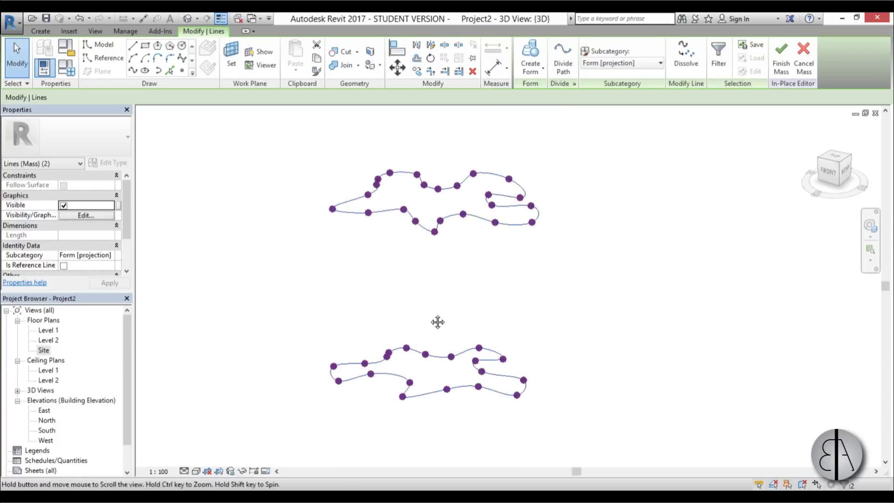
{"action": "left_click", "coordinate": [526, 59]}
{"action": "left_click", "coordinate": [593, 327]}
{"action": "middle_click_drag", "start_coordinate": [593, 327], "coordinate": [447, 294], "text": "shift"}
{"action": "scroll", "coordinate": [406, 229], "scroll_direction": "up", "scroll_amount": 5}
Select two edge lines of the mass and create a form between them
{"action": "left_click", "coordinate": [441, 243]}
{"action": "scroll", "coordinate": [425, 208], "scroll_direction": "down", "scroll_amount": 4}
{"action": "scroll", "coordinate": [421, 417], "scroll_direction": "up", "scroll_amount": 5}
{"action": "left_click", "coordinate": [424, 417], "text": "ctrl"}
{"action": "scroll", "coordinate": [422, 421], "scroll_direction": "down", "scroll_amount": 5}
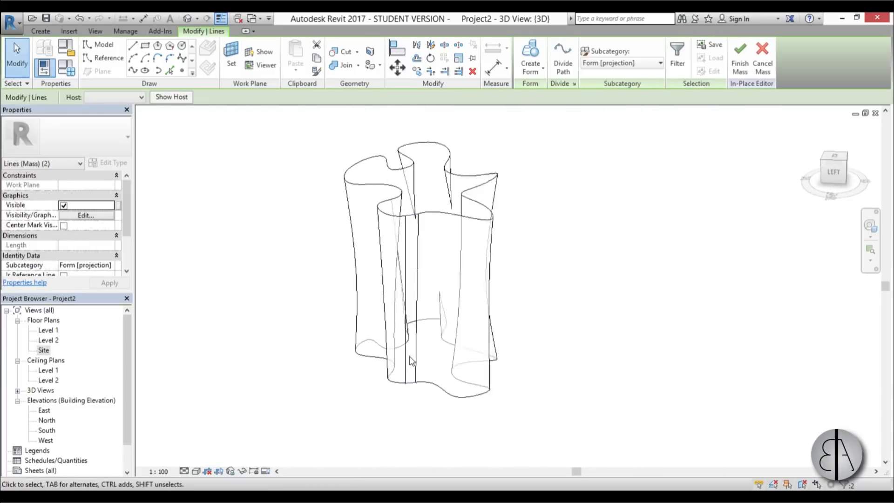
{"action": "left_click", "coordinate": [533, 58]}
{"action": "scroll", "coordinate": [422, 247], "scroll_direction": "up", "scroll_amount": 3}
{"action": "scroll", "coordinate": [414, 263], "scroll_direction": "down", "scroll_amount": 2}
{"action": "middle_click_drag", "start_coordinate": [424, 280], "coordinate": [422, 280]}
Set the 3D view's visual style to Shaded and orbit around the mass
{"action": "left_click", "coordinate": [202, 474]}
{"action": "left_click", "coordinate": [218, 449]}
{"action": "mouse_move", "coordinate": [423, 327]}
{"action": "middle_mouse_down", "text": "shift"}
{"action": "mouse_move", "coordinate": [663, 366]}
{"action": "mouse_move", "coordinate": [544, 245]}
{"action": "mouse_move", "coordinate": [265, 359]}
{"action": "mouse_move", "coordinate": [522, 338]}
{"action": "mouse_move", "coordinate": [705, 162]}
{"action": "mouse_move", "coordinate": [513, 321]}
{"action": "mouse_move", "coordinate": [265, 329]}
{"action": "mouse_move", "coordinate": [542, 287]}
{"action": "mouse_move", "coordinate": [529, 310]}
{"action": "middle_mouse_up", "text": "shift"}
{"action": "scroll", "coordinate": [504, 126], "scroll_direction": "up", "scroll_amount": 2}
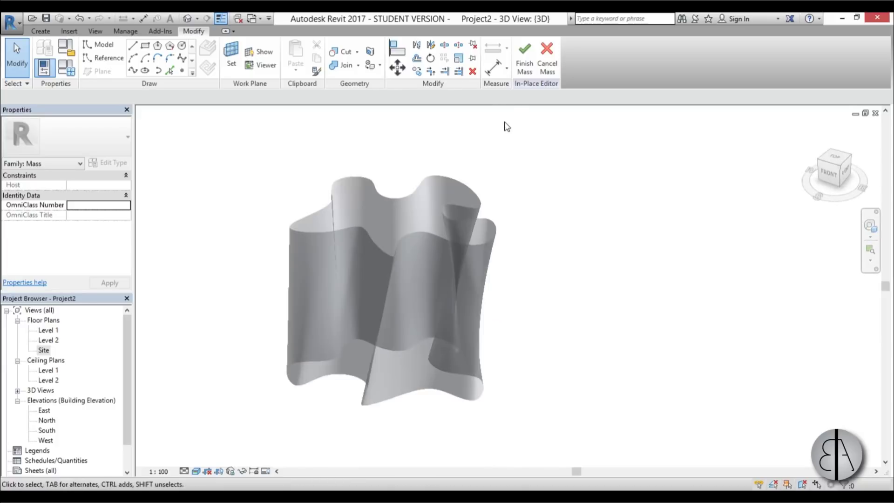
Finish editing Mass 1 and dismiss the geometry warning
{"action": "left_click", "coordinate": [525, 57]}
{"action": "left_click", "coordinate": [883, 434]}
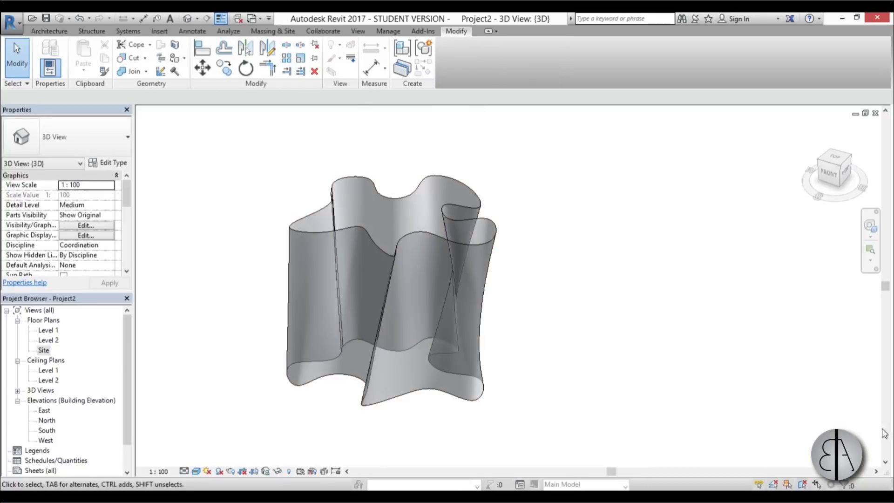
{"action": "middle_click_drag", "start_coordinate": [437, 321], "coordinate": [395, 371], "text": "shift"}
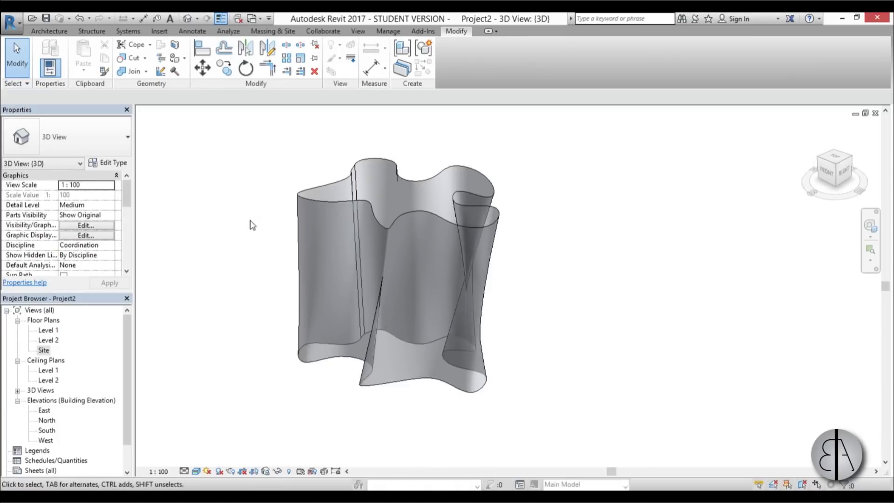
Place Generic - 200mm walls on all of the mass's curved faces with Wall by Face
{"action": "left_click", "coordinate": [50, 31]}
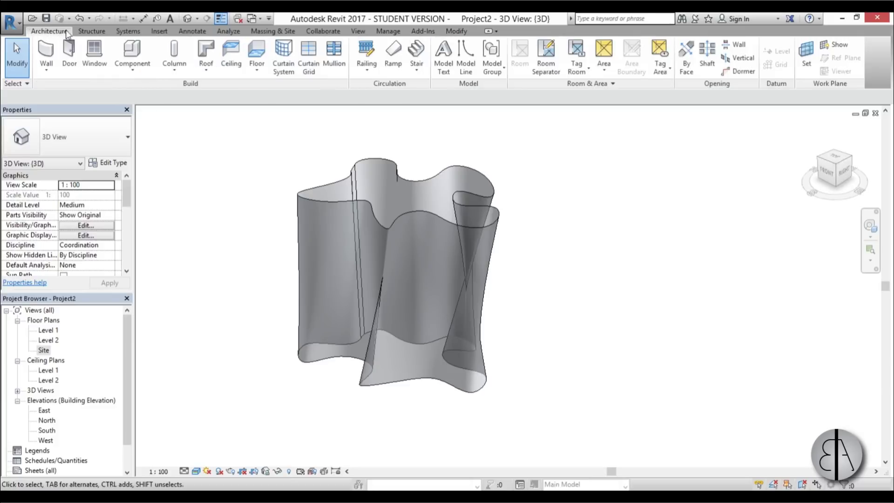
{"action": "left_click", "coordinate": [269, 31]}
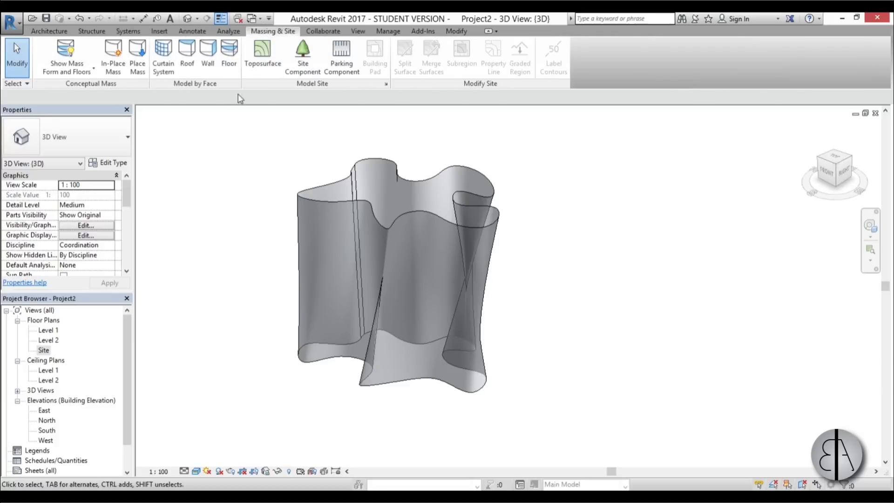
{"action": "left_click", "coordinate": [208, 61]}
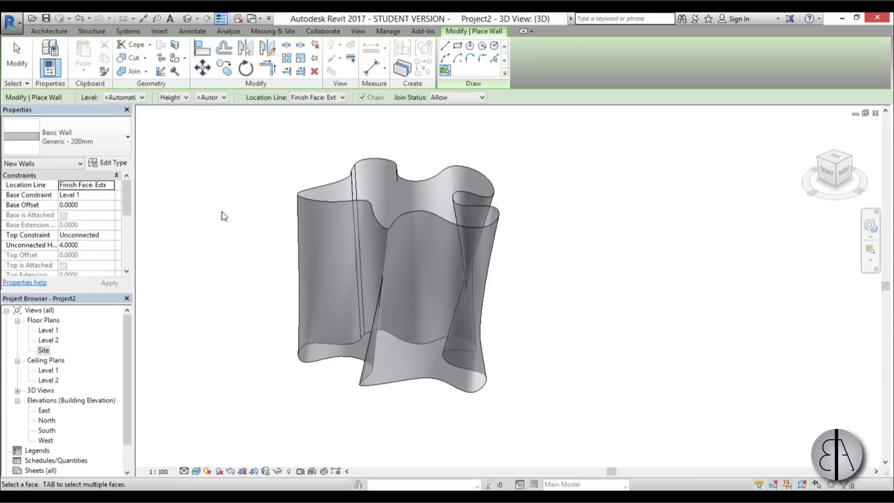
{"action": "left_click", "coordinate": [299, 202]}
{"action": "middle_click_drag", "start_coordinate": [562, 306], "coordinate": [327, 250], "text": "shift"}
{"action": "scroll", "coordinate": [405, 209], "scroll_direction": "up", "scroll_amount": 5}
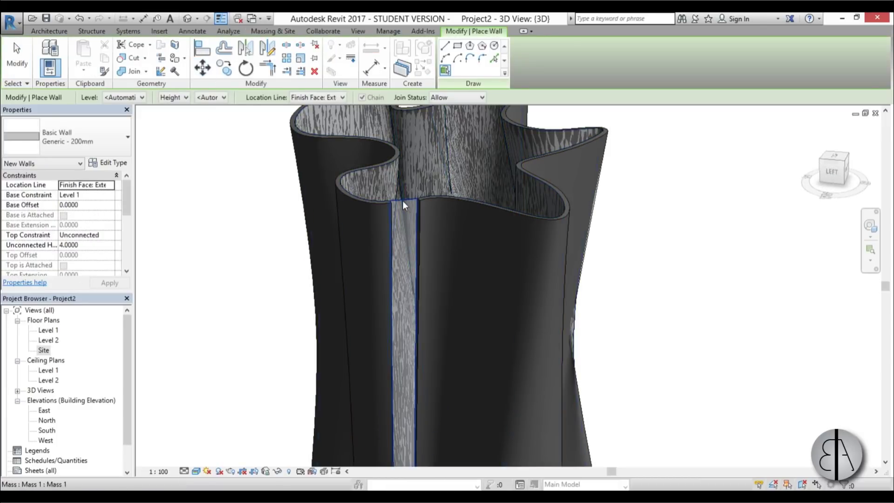
{"action": "left_click", "coordinate": [404, 200]}
{"action": "scroll", "coordinate": [402, 201], "scroll_direction": "down", "scroll_amount": 5}
{"action": "middle_click_drag", "start_coordinate": [358, 186], "coordinate": [384, 202], "text": "shift"}
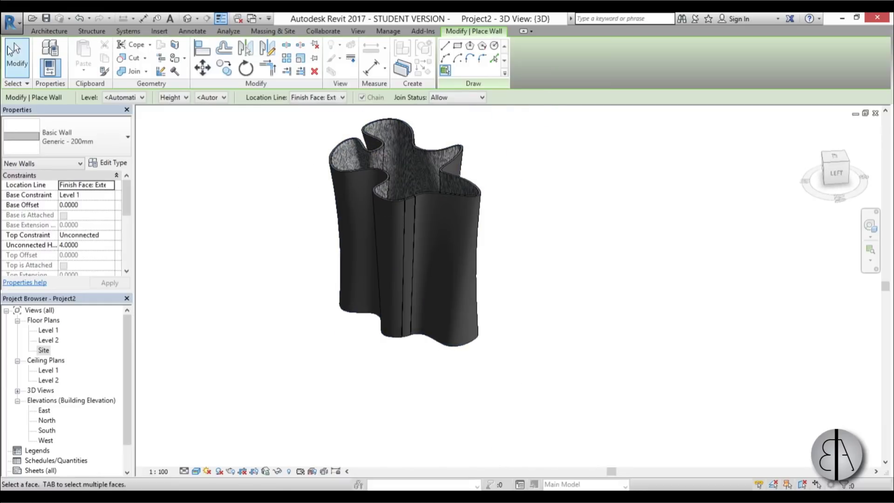
{"action": "left_click", "coordinate": [14, 51]}
Select one of the new mass-face walls
{"action": "left_click", "coordinate": [334, 166]}
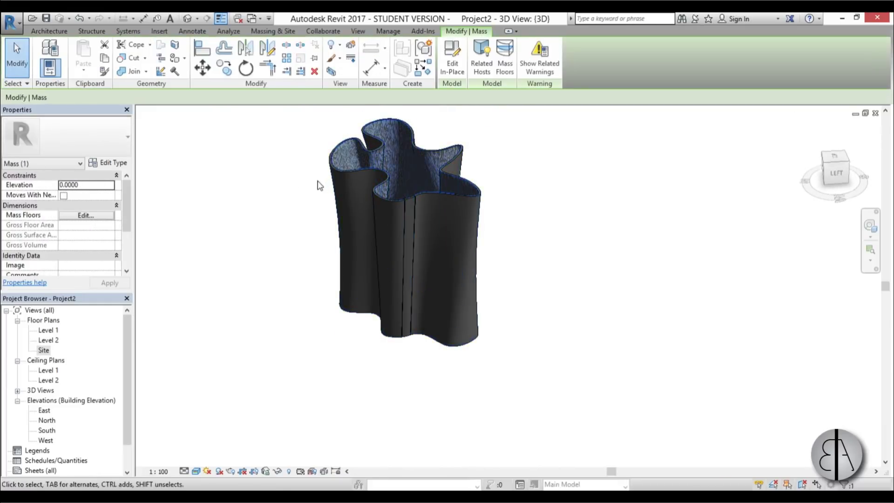
{"action": "left_click", "coordinate": [316, 186]}
{"action": "left_click", "coordinate": [352, 310]}
{"action": "scroll", "coordinate": [395, 276], "scroll_direction": "up", "scroll_amount": 2}
Set the wall type's Structure layer material to Steel, Chrome Plated
{"action": "left_click", "coordinate": [111, 163]}
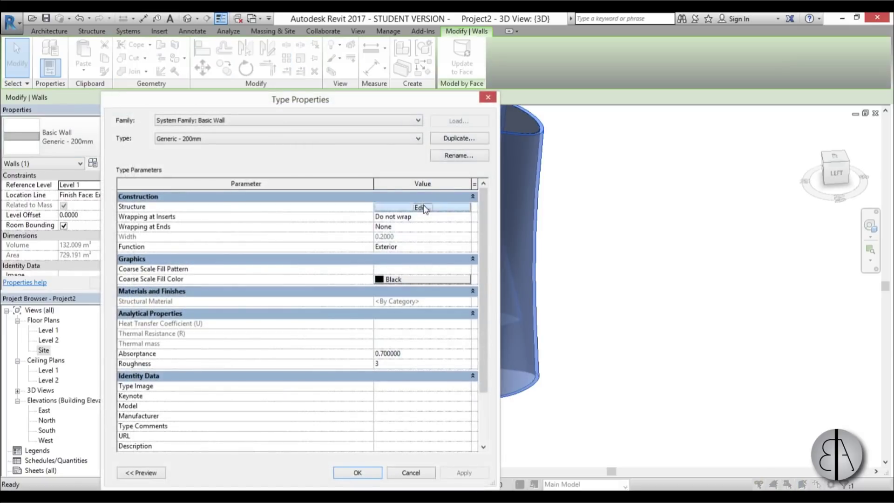
{"action": "left_click", "coordinate": [422, 207]}
{"action": "left_click", "coordinate": [279, 206]}
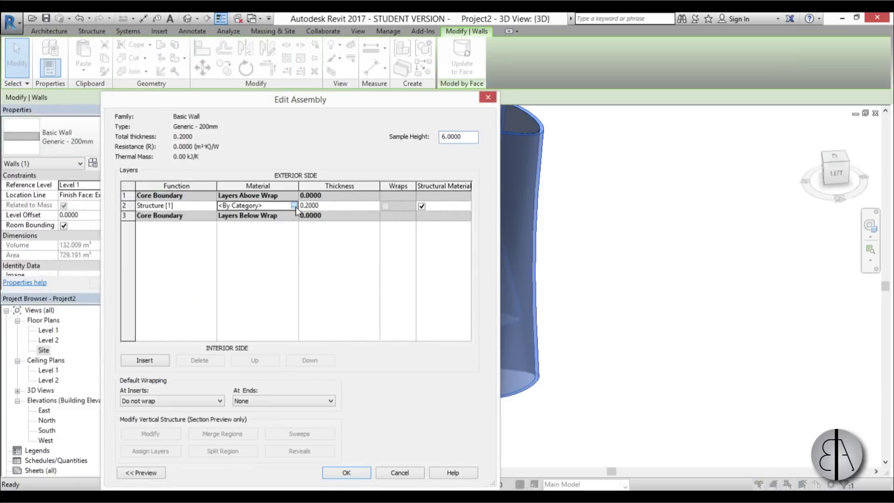
{"action": "left_click", "coordinate": [295, 206]}
{"action": "left_click", "coordinate": [157, 43]}
{"action": "type", "text": "chro"}
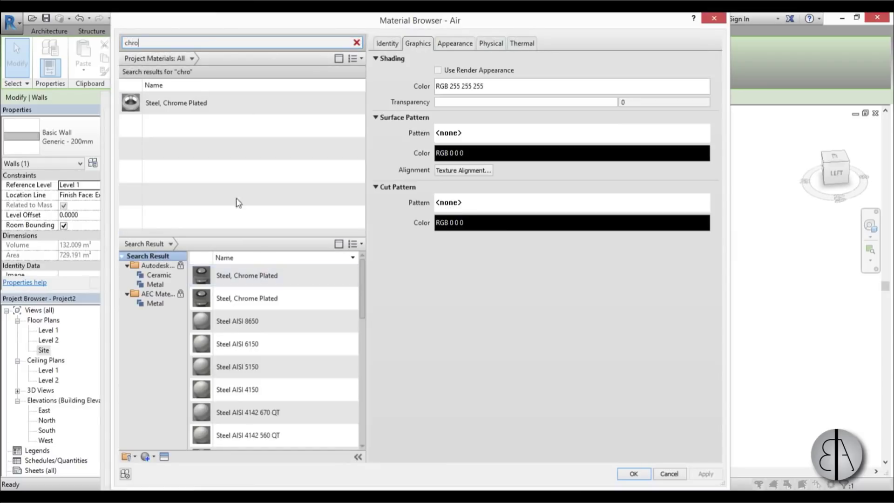
{"action": "left_click", "coordinate": [161, 110]}
{"action": "left_click", "coordinate": [633, 473]}
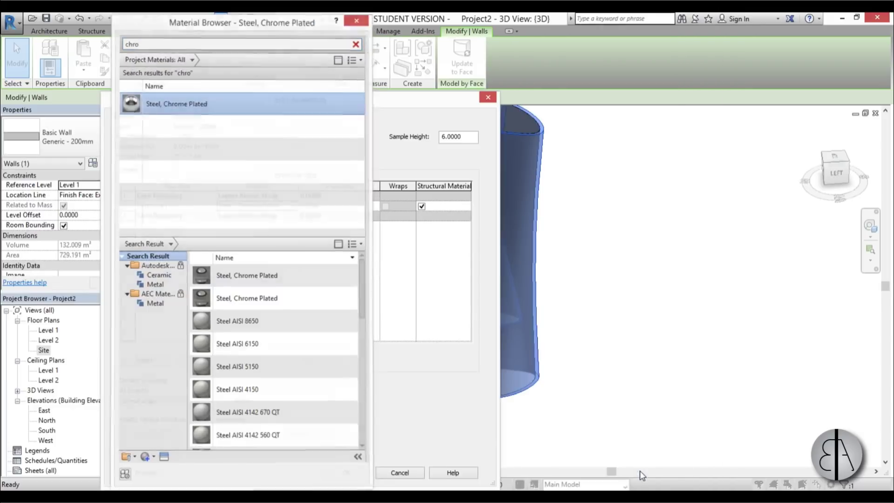
Confirm the layer and type changes, cancelling the incompatible Curtain Wall change, and deselect
{"action": "left_click", "coordinate": [345, 472]}
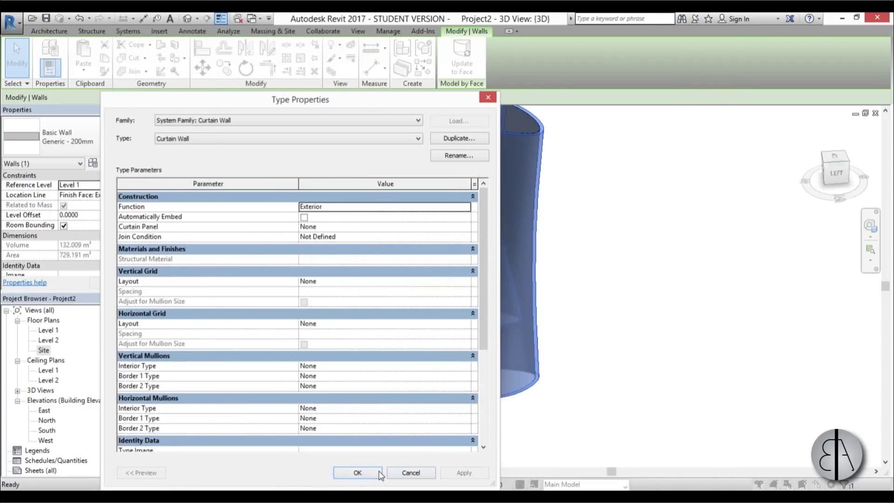
{"action": "left_click", "coordinate": [378, 473]}
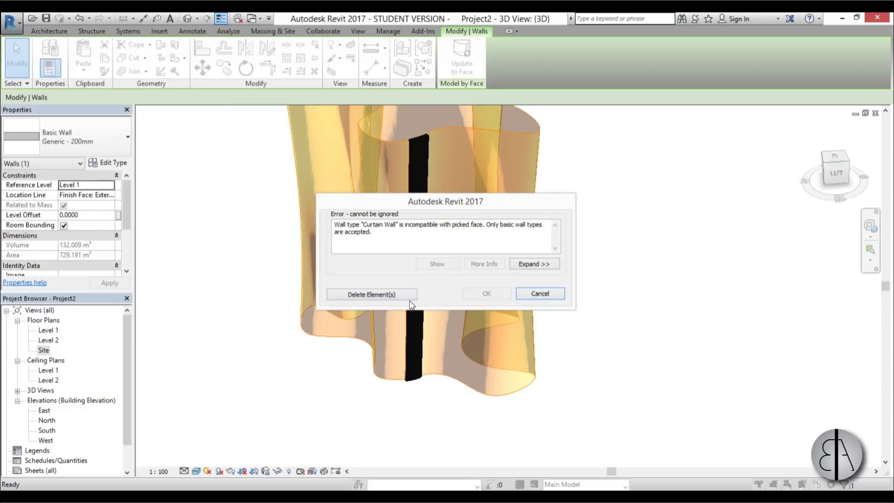
{"action": "left_click", "coordinate": [540, 293]}
{"action": "left_click", "coordinate": [382, 394]}
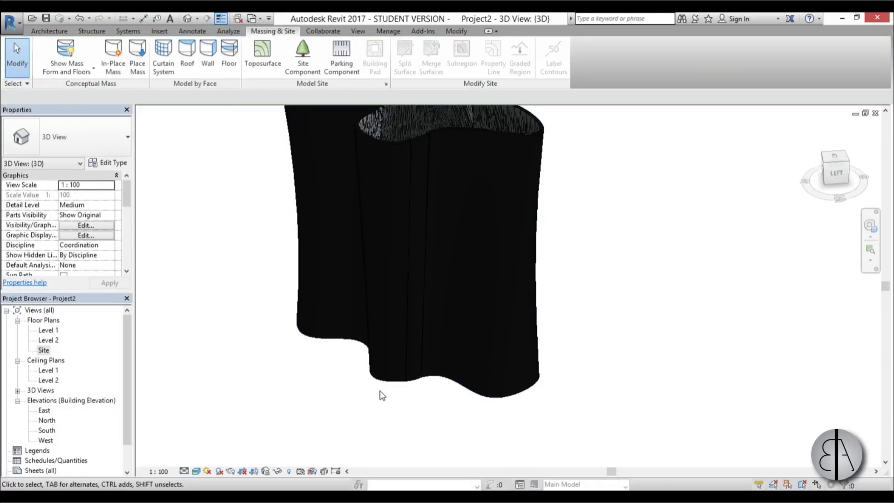
{"action": "scroll", "coordinate": [385, 387], "scroll_direction": "down", "scroll_amount": 3}
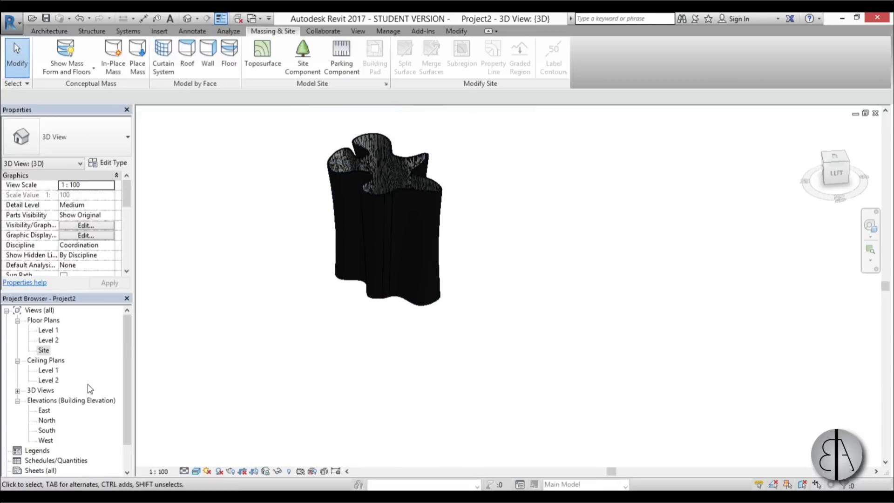
Place a camera in the Level 1 plan aimed past the mass, enlarging its crop region
{"action": "double_click", "coordinate": [47, 330]}
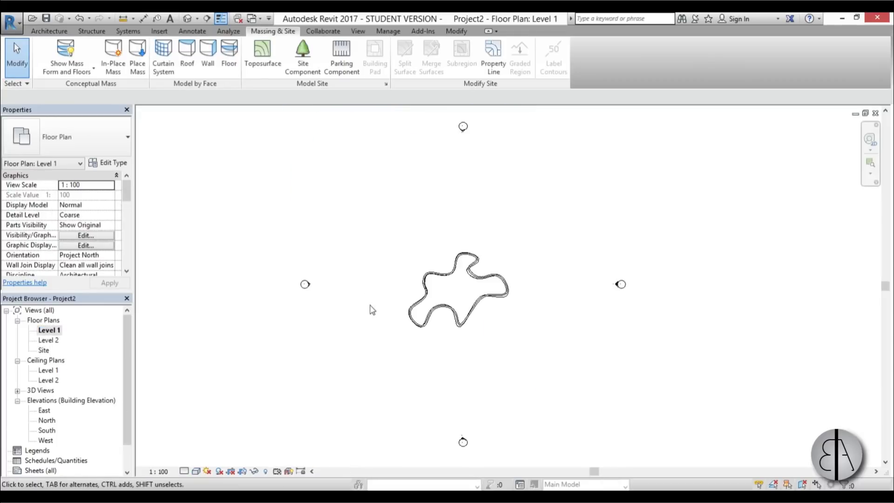
{"action": "left_click", "coordinate": [199, 19]}
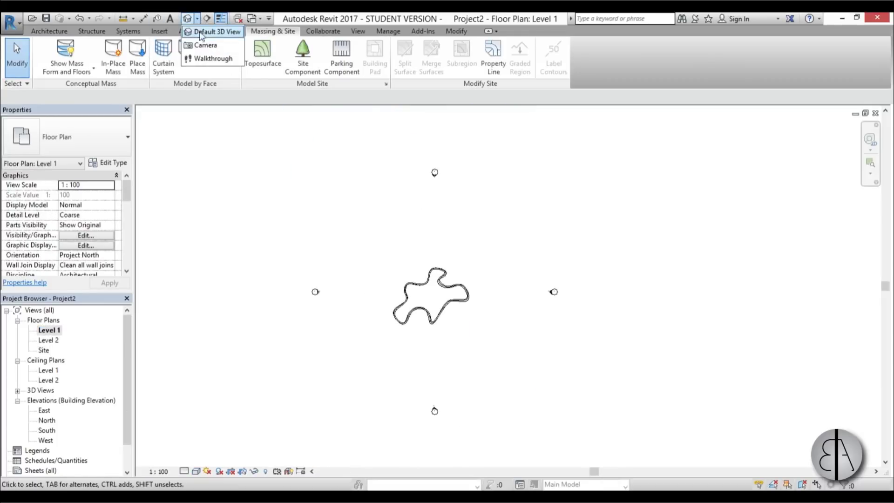
{"action": "left_click", "coordinate": [205, 44]}
{"action": "left_click", "coordinate": [326, 209]}
{"action": "left_click", "coordinate": [477, 331]}
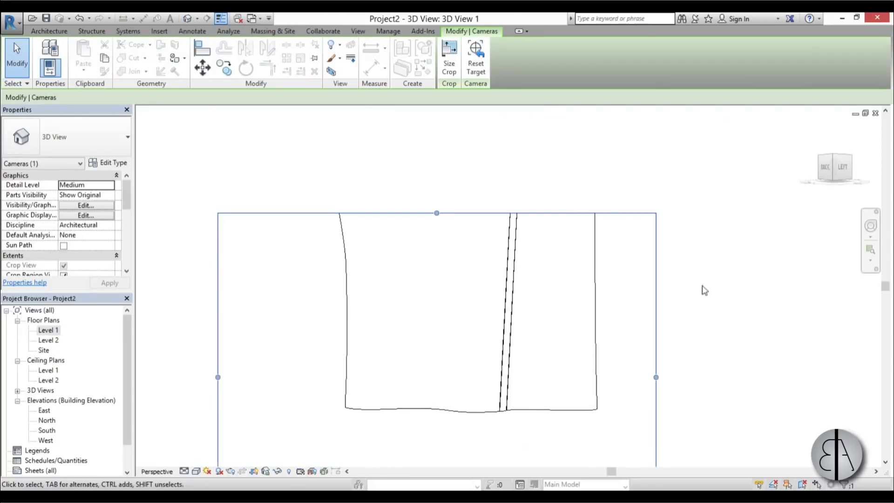
{"action": "middle_click_drag", "start_coordinate": [488, 298], "coordinate": [540, 278]}
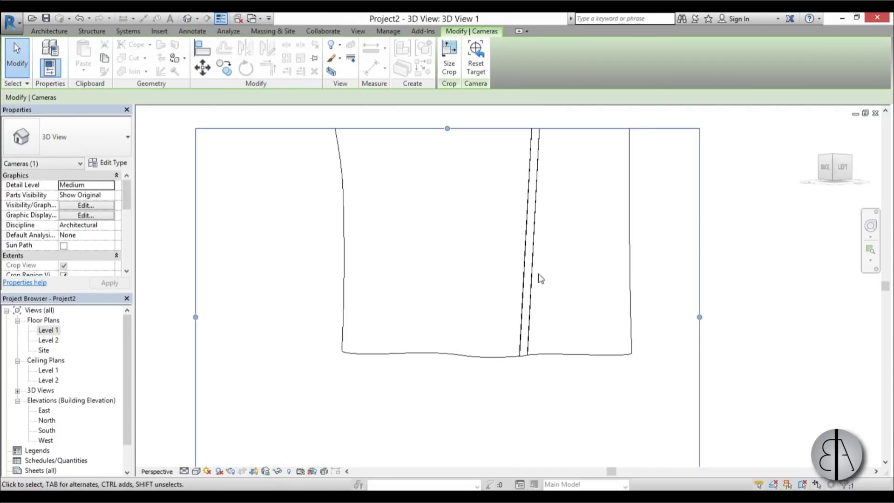
Turn the camera to frame the mass and preview 3D View 1 in Ray Trace
{"action": "left_click", "coordinate": [871, 226]}
{"action": "left_click_drag", "start_coordinate": [491, 338], "coordinate": [498, 321]}
{"action": "left_click", "coordinate": [196, 471]}
{"action": "left_click", "coordinate": [219, 459]}
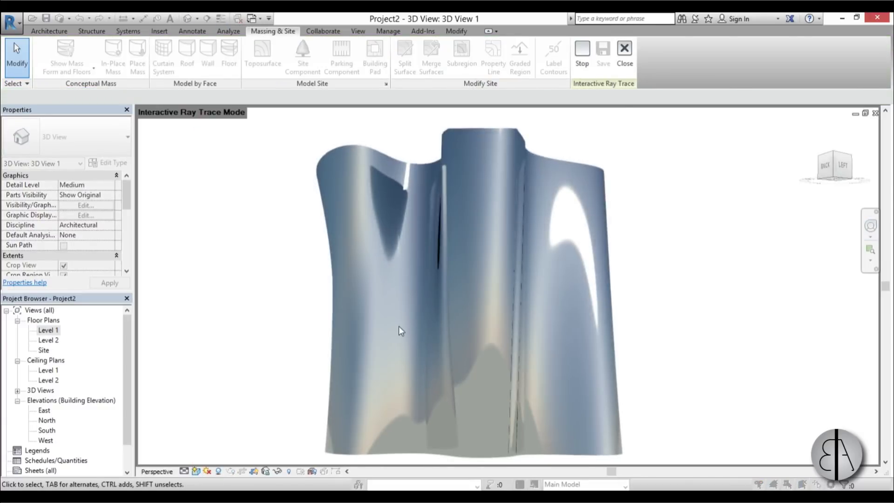
{"action": "left_click", "coordinate": [625, 60]}
Open the default {3D} view and display it in Hidden Line style
{"action": "left_click", "coordinate": [22, 393]}
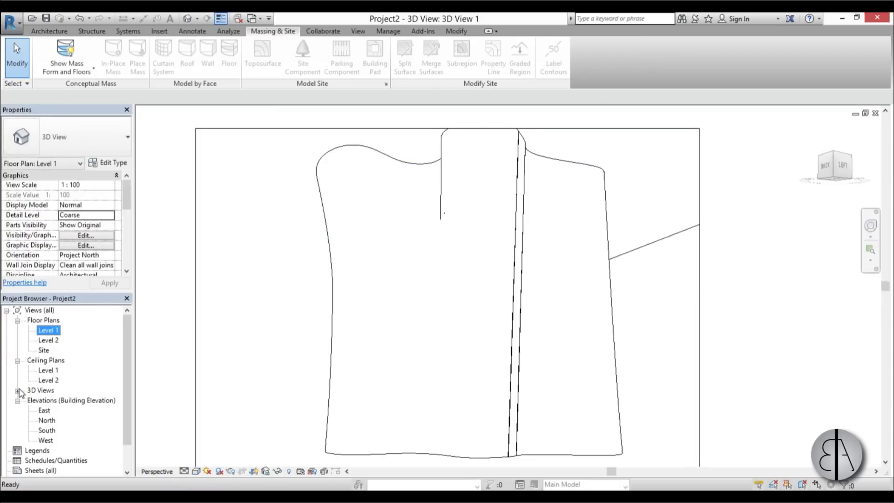
{"action": "left_click", "coordinate": [17, 390]}
{"action": "double_click", "coordinate": [45, 410]}
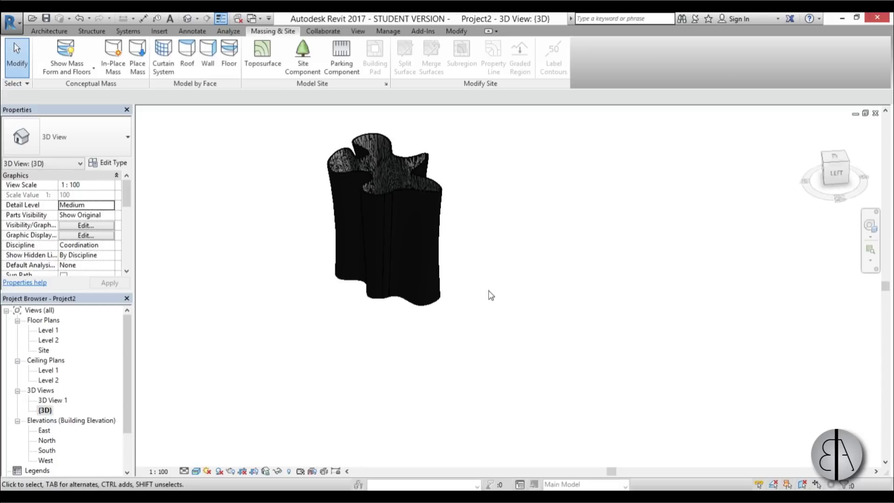
{"action": "middle_click_drag", "start_coordinate": [489, 294], "coordinate": [495, 271], "text": "shift"}
{"action": "scroll", "coordinate": [378, 185], "scroll_direction": "up", "scroll_amount": 1}
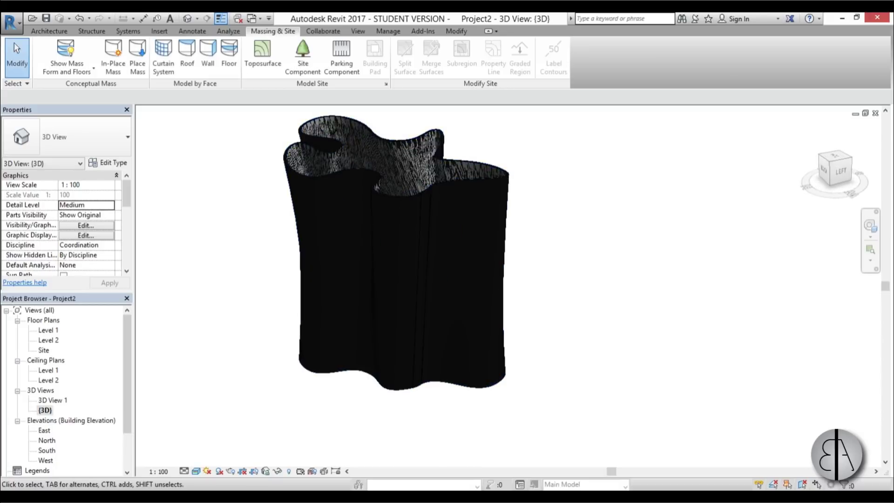
{"action": "left_click", "coordinate": [196, 471]}
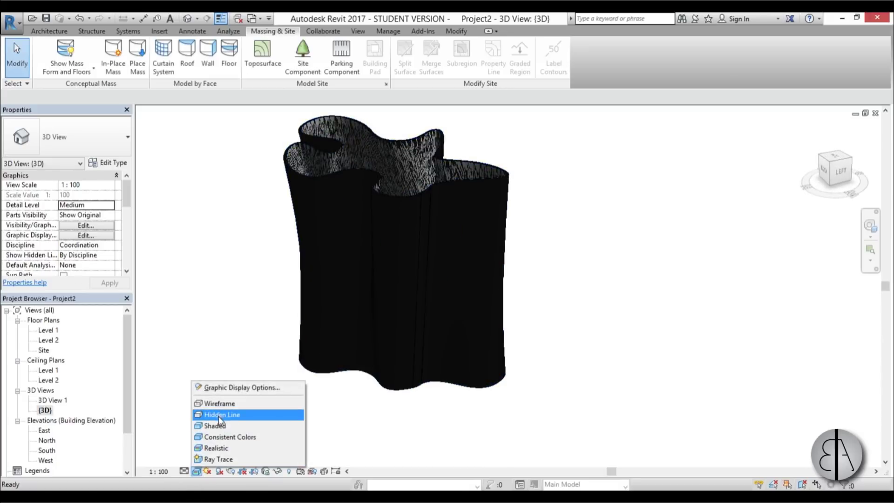
{"action": "left_click", "coordinate": [219, 414]}
{"action": "middle_click_drag", "start_coordinate": [379, 316], "coordinate": [440, 280], "text": "shift"}
{"action": "scroll", "coordinate": [341, 210], "scroll_direction": "up", "scroll_amount": 2}
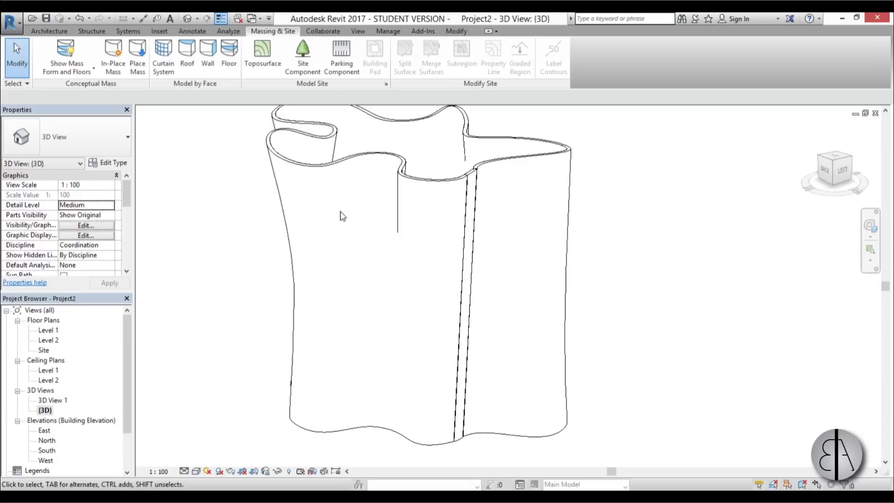
Place M_Fixed 0915 x 1830mm windows at spots on the curving wall
{"action": "left_click", "coordinate": [50, 31]}
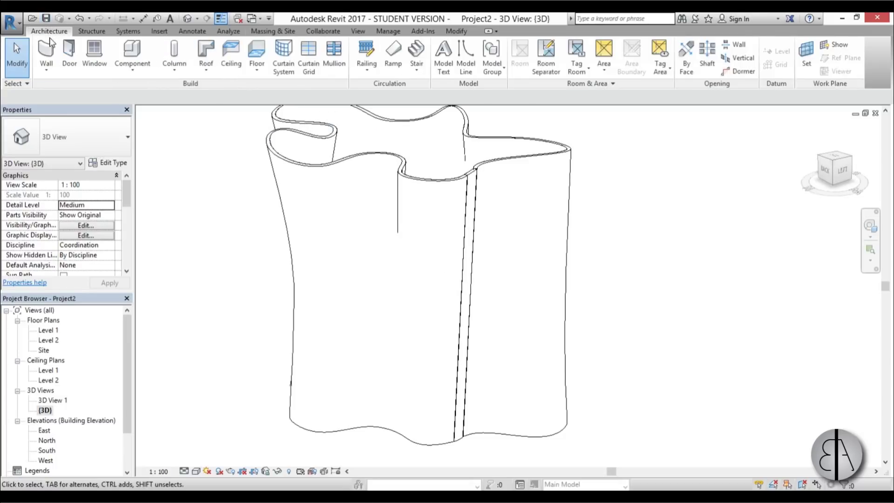
{"action": "left_click", "coordinate": [96, 56]}
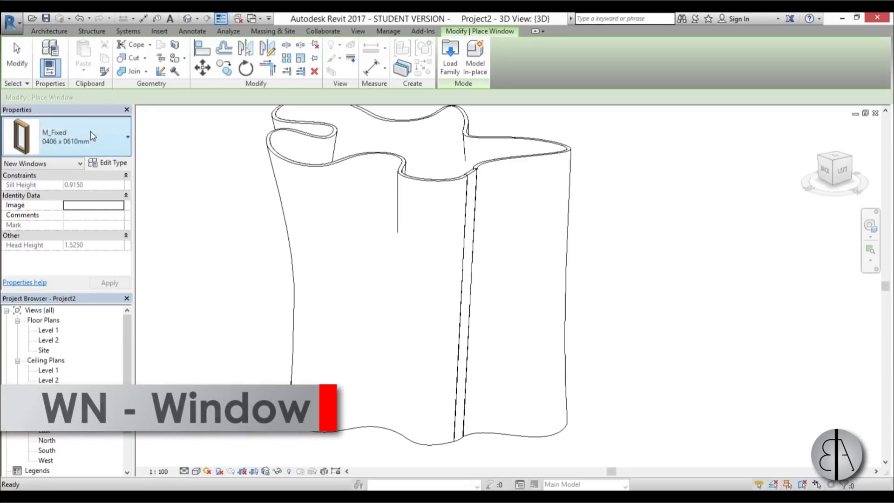
{"action": "left_click", "coordinate": [91, 133]}
{"action": "left_click", "coordinate": [65, 312]}
{"action": "scroll", "coordinate": [343, 225], "scroll_direction": "up", "scroll_amount": 2}
{"action": "left_click", "coordinate": [333, 213]}
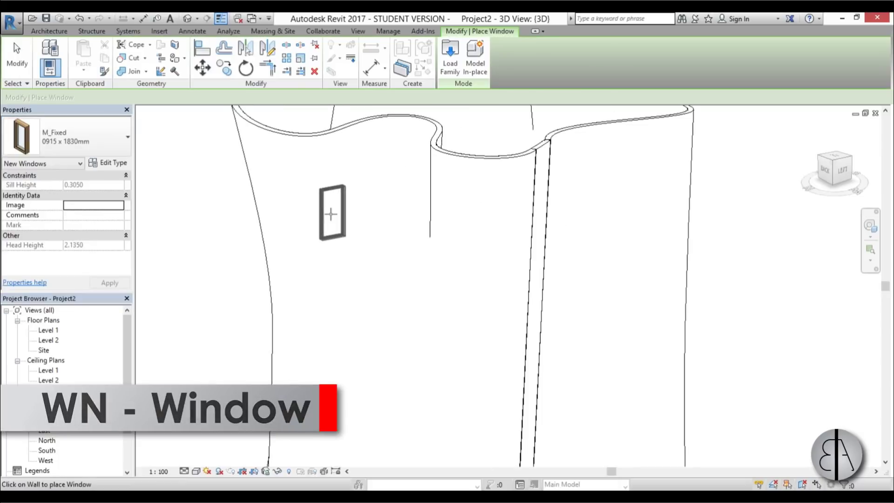
{"action": "left_click", "coordinate": [410, 246]}
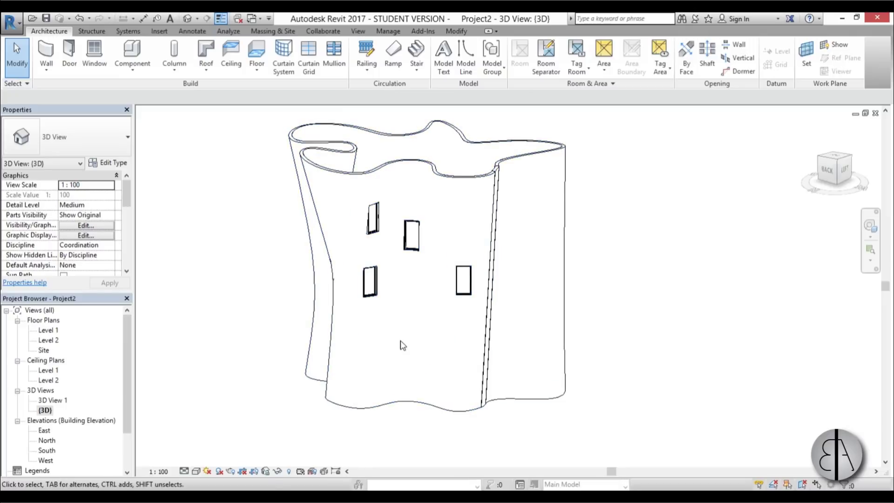
Select the four windows together and delete them
{"action": "middle_click_drag", "start_coordinate": [403, 345], "coordinate": [407, 351]}
{"action": "scroll", "coordinate": [386, 248], "scroll_direction": "up", "scroll_amount": 2}
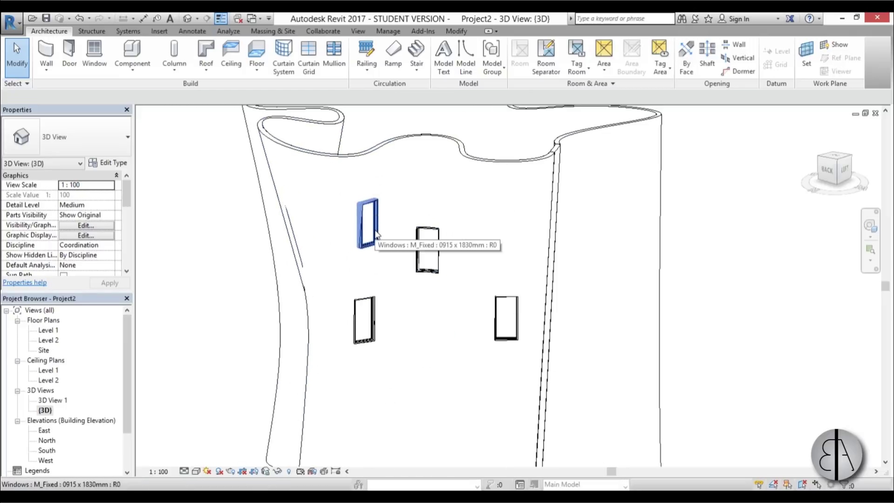
{"action": "left_click", "coordinate": [372, 228]}
{"action": "left_click", "coordinate": [367, 321], "text": "ctrl"}
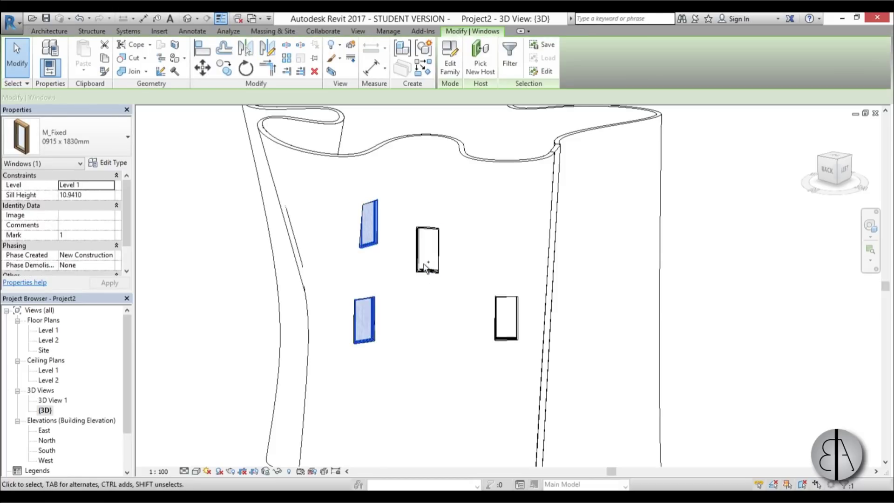
{"action": "left_click", "coordinate": [426, 260], "text": "ctrl"}
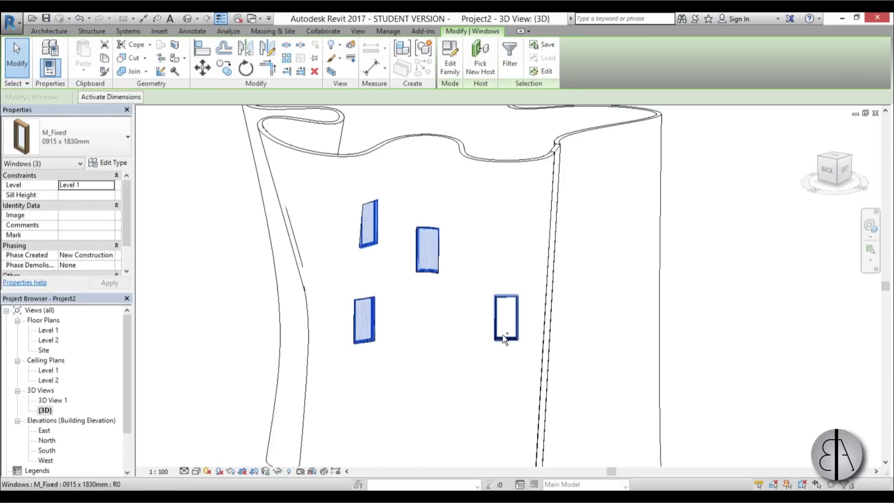
{"action": "left_click", "coordinate": [503, 330], "text": "ctrl"}
{"action": "key", "text": "Delete"}
Remove the curving and thin walls, then select the mass and view it from the left
{"action": "left_click", "coordinate": [490, 164]}
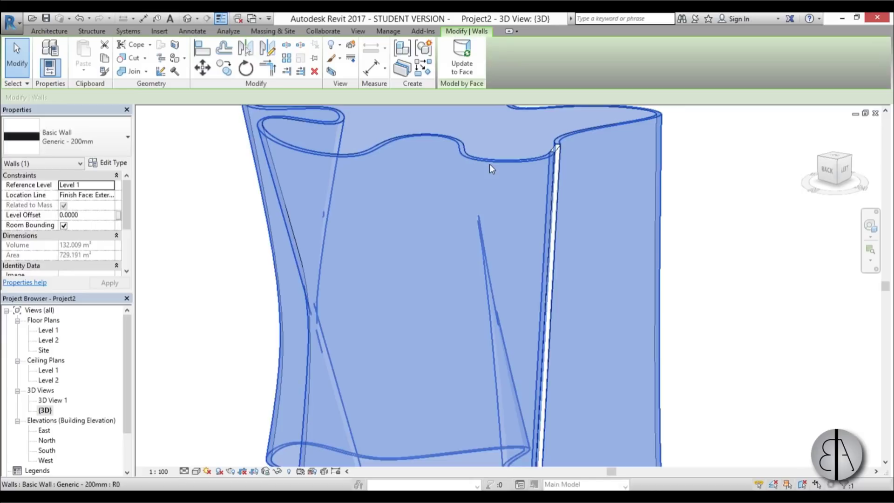
{"action": "key", "text": "Escape"}
{"action": "left_click", "coordinate": [558, 159]}
{"action": "key", "text": "Escape"}
{"action": "scroll", "coordinate": [410, 231], "scroll_direction": "down", "scroll_amount": 4}
{"action": "left_click", "coordinate": [403, 191]}
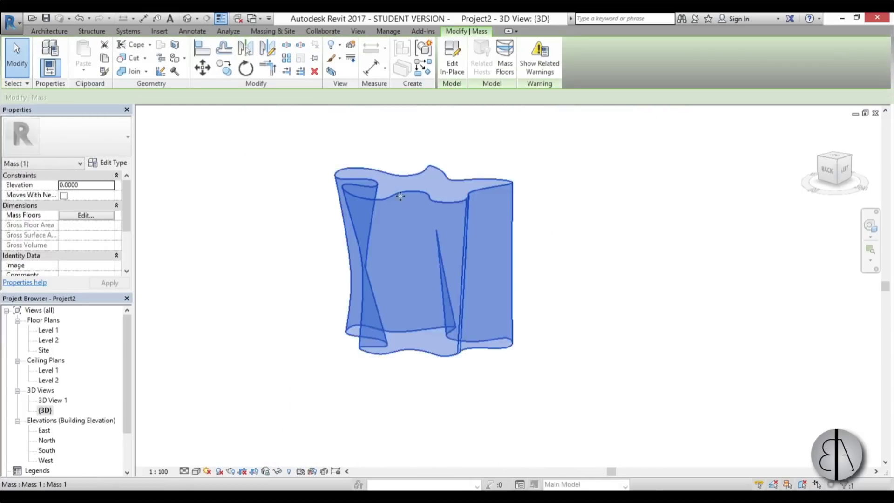
{"action": "scroll", "coordinate": [489, 253], "scroll_direction": "up", "scroll_amount": 4}
{"action": "middle_click_drag", "start_coordinate": [489, 254], "coordinate": [409, 270], "text": "shift"}
Apply a 1500 x 3000mm curtain system grid to the mass's curved faces
{"action": "left_click", "coordinate": [273, 31]}
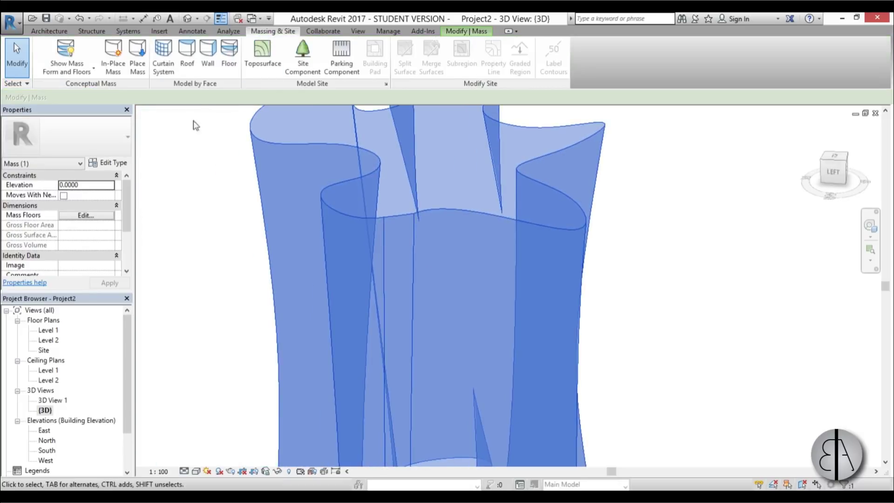
{"action": "left_click", "coordinate": [164, 69]}
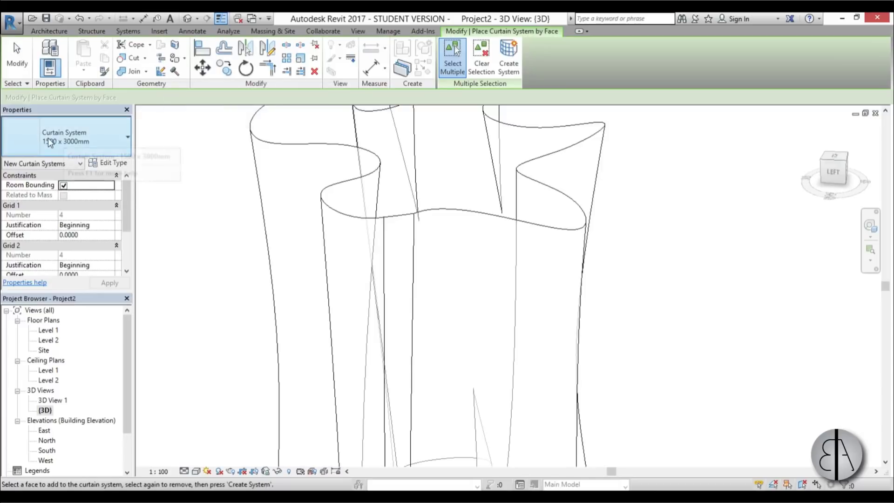
{"action": "left_click", "coordinate": [110, 163]}
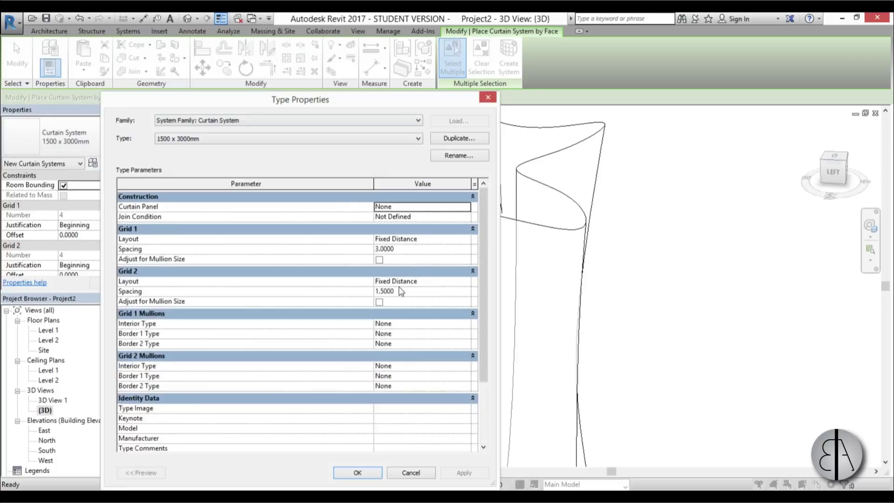
{"action": "left_click", "coordinate": [404, 250]}
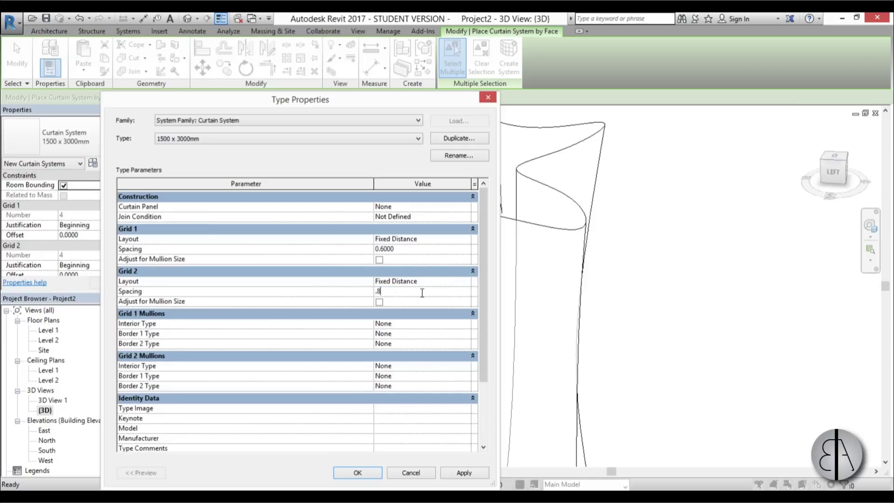
{"action": "left_click", "coordinate": [357, 472]}
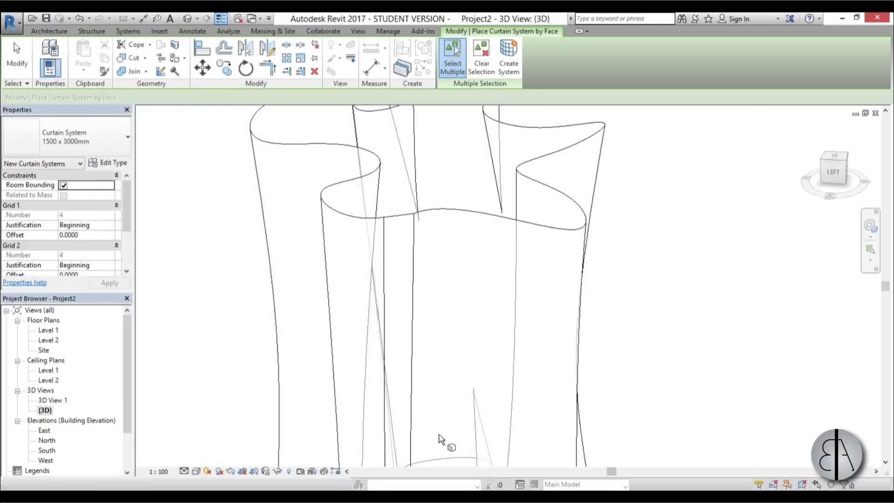
{"action": "left_click", "coordinate": [438, 213]}
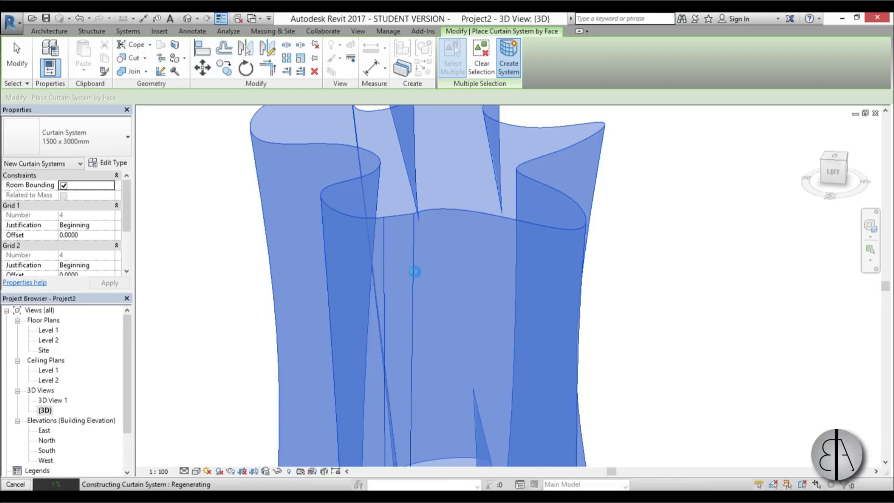
{"action": "middle_click_drag", "start_coordinate": [417, 276], "coordinate": [284, 212], "text": "shift"}
{"action": "key", "text": "Escape"}
{"action": "key", "text": "Escape"}
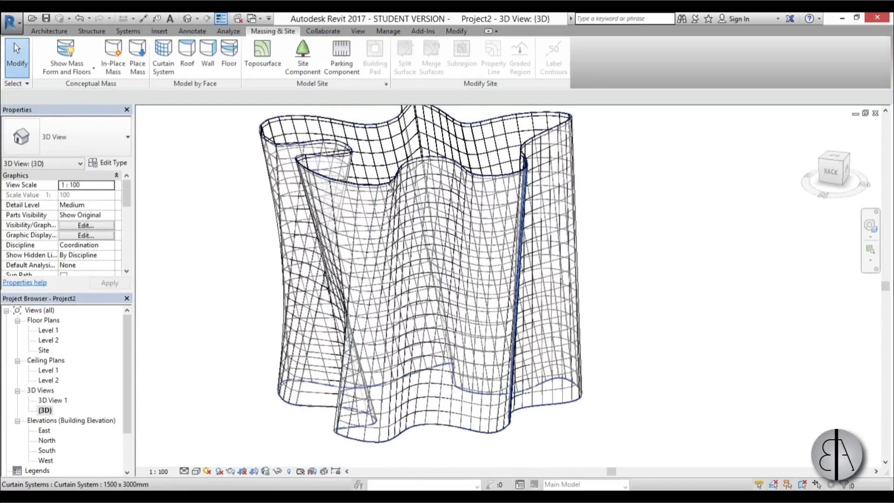
Set the curtain system type's Curtain Panel to System Panel : Solid
{"action": "left_click", "coordinate": [520, 242]}
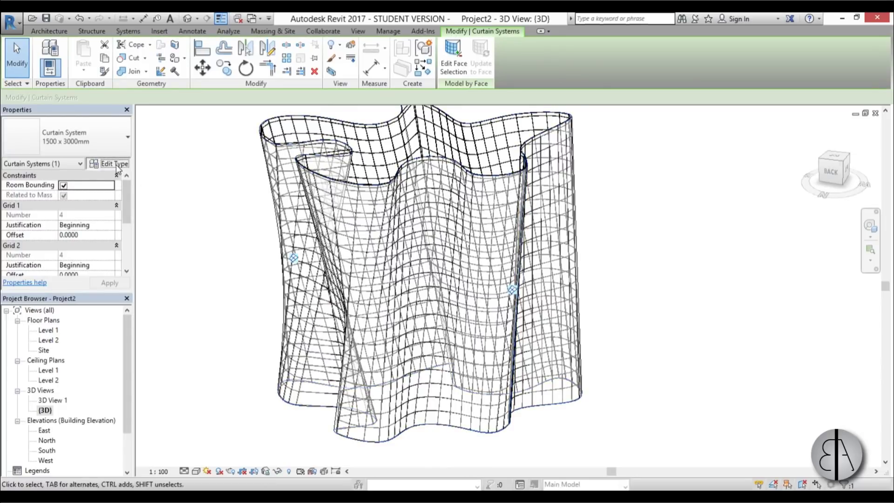
{"action": "left_click", "coordinate": [116, 164]}
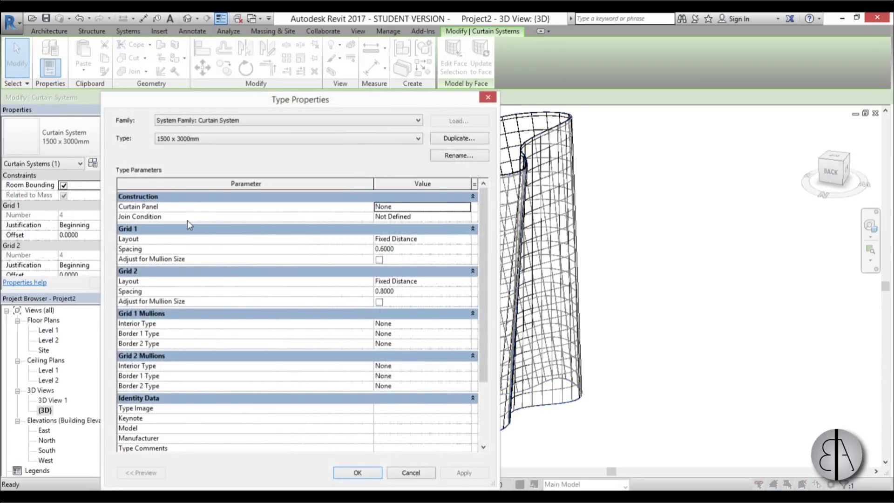
{"action": "left_click", "coordinate": [465, 207]}
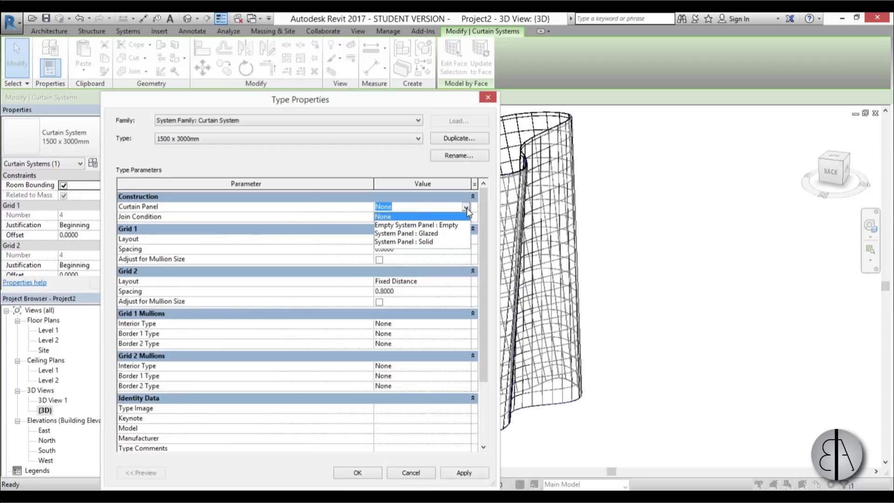
{"action": "left_click", "coordinate": [421, 242]}
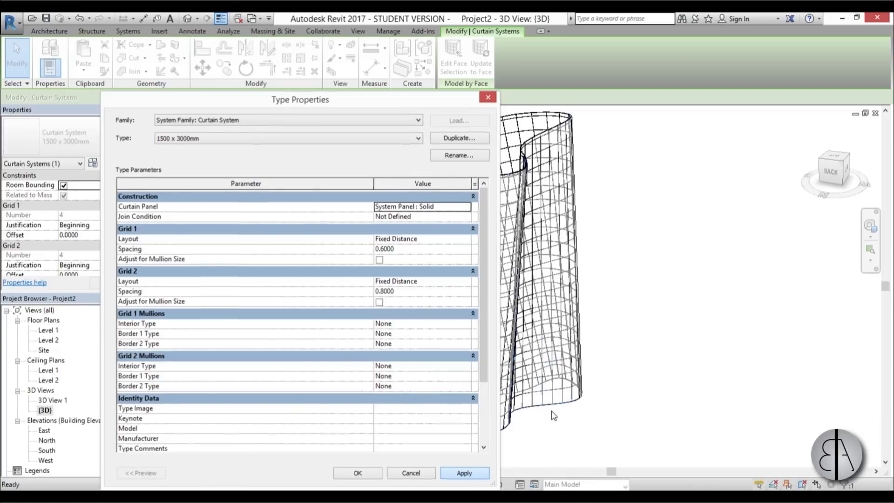
{"action": "key", "text": "Escape"}
{"action": "scroll", "coordinate": [420, 451], "scroll_direction": "up", "scroll_amount": 6}
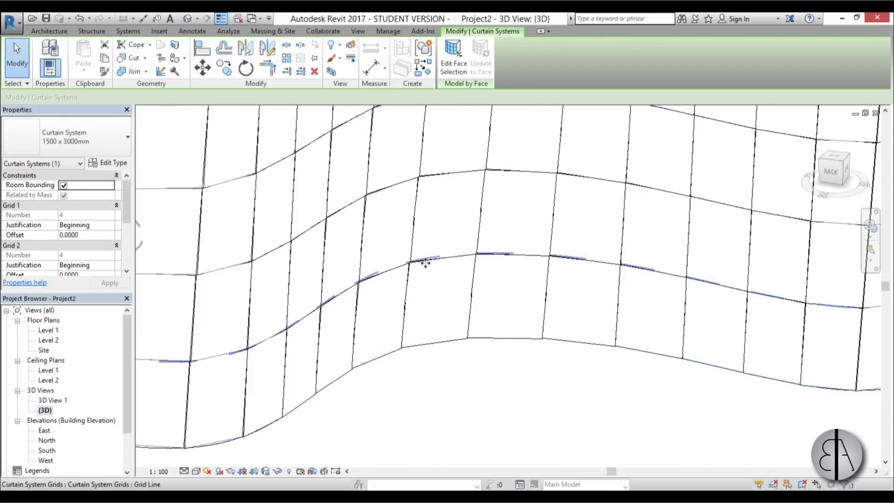
Assign Steel, Chrome Plated as the material of the Solid system panel type
{"action": "left_click", "coordinate": [425, 261]}
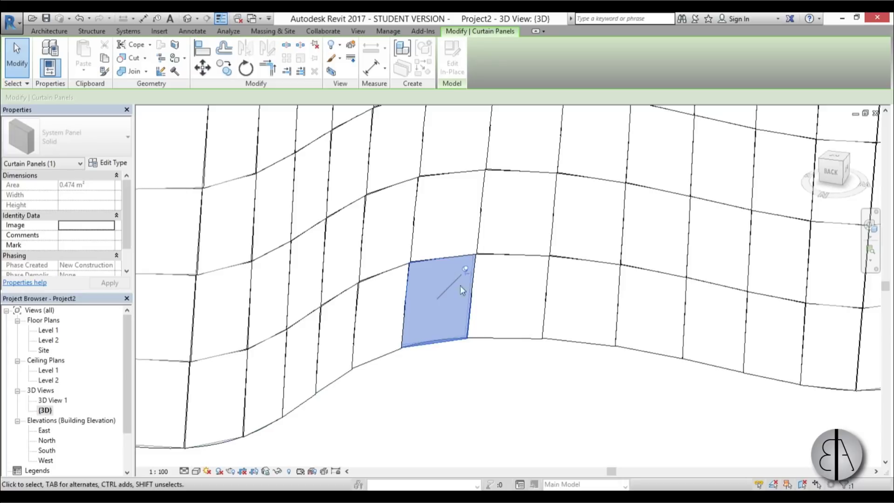
{"action": "scroll", "coordinate": [460, 298], "scroll_direction": "up", "scroll_amount": 1}
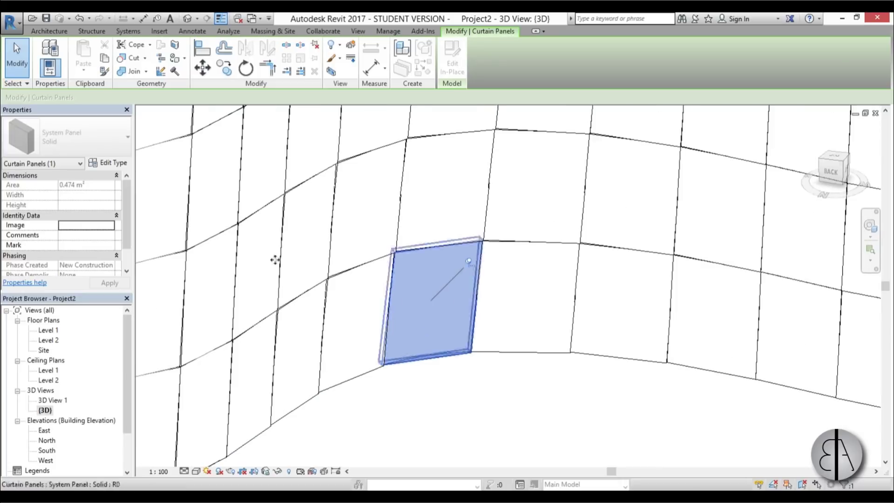
{"action": "left_click", "coordinate": [112, 164]}
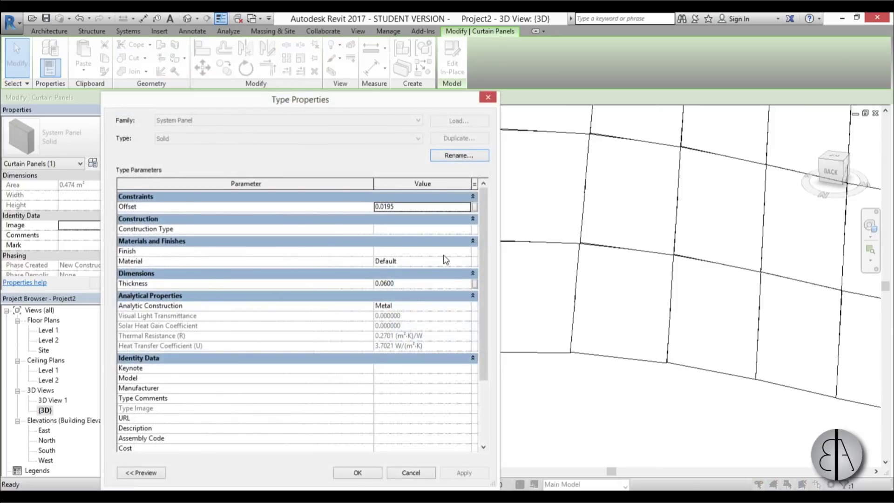
{"action": "left_click", "coordinate": [467, 262]}
{"action": "left_click", "coordinate": [467, 263]}
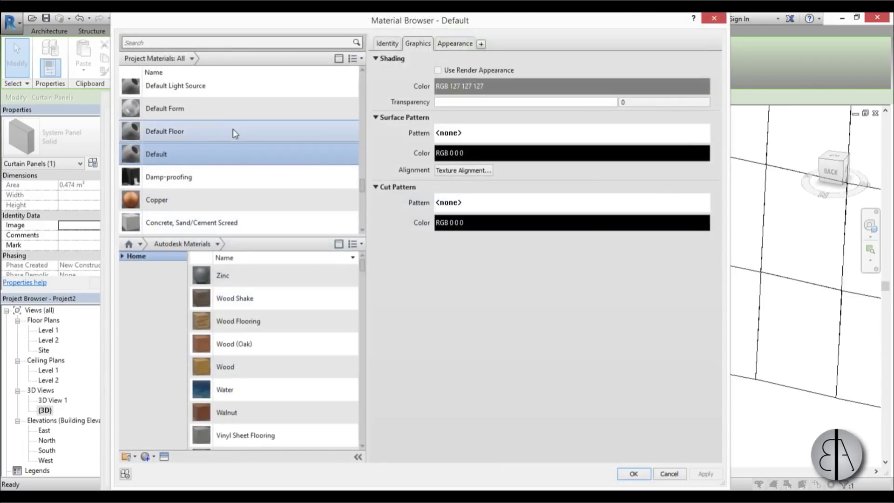
{"action": "left_click", "coordinate": [188, 44]}
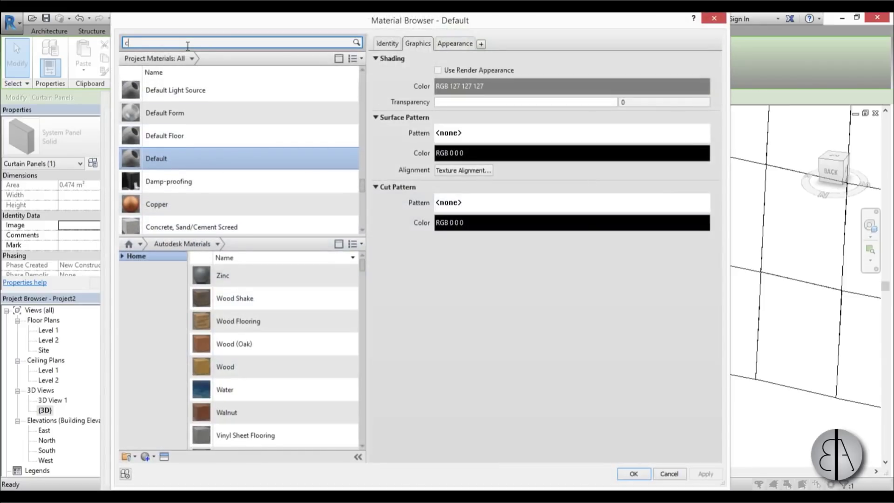
{"action": "type", "text": "crh"}
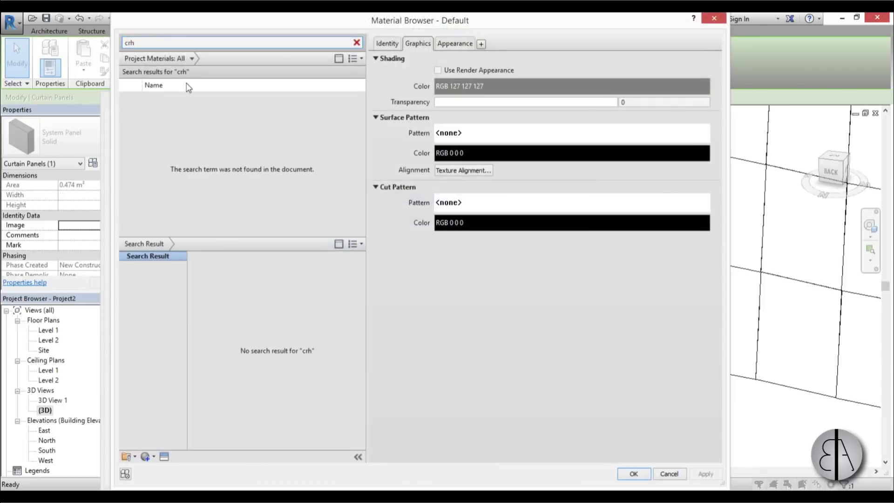
{"action": "type", "text": "hro"}
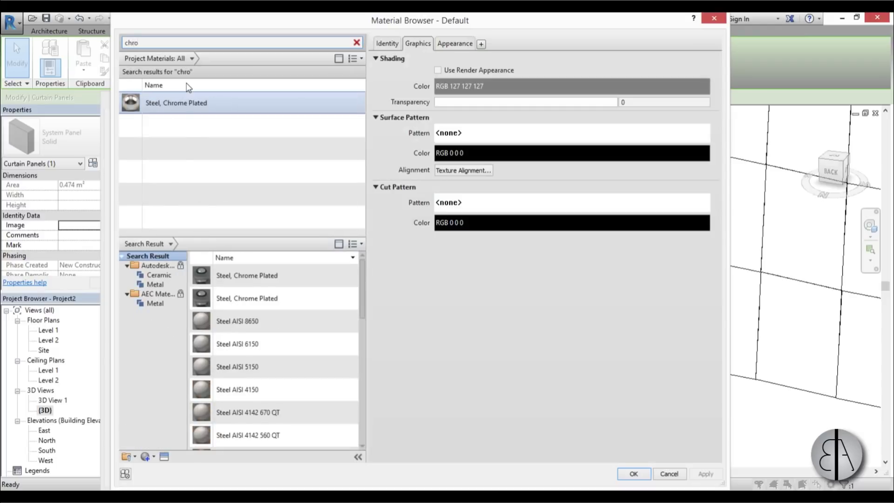
{"action": "left_click", "coordinate": [186, 106]}
{"action": "left_click", "coordinate": [634, 473]}
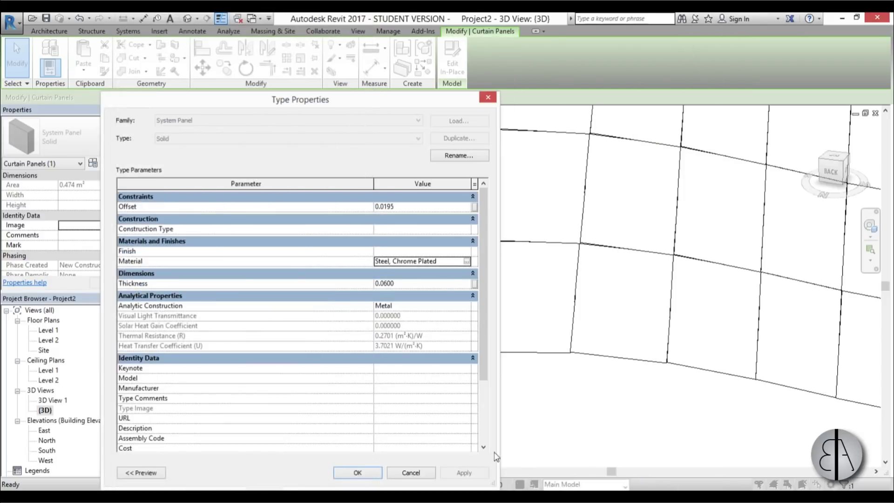
{"action": "left_click", "coordinate": [476, 476]}
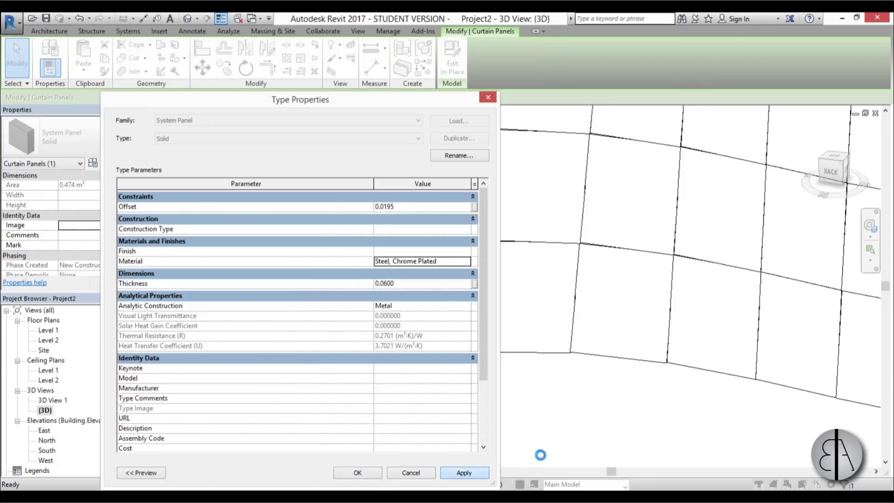
{"action": "scroll", "coordinate": [499, 385], "scroll_direction": "down", "scroll_amount": 8}
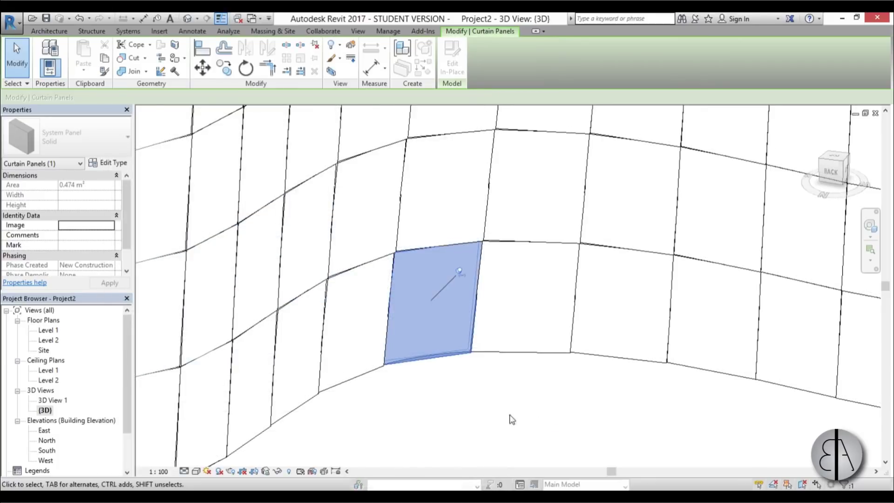
{"action": "key", "text": "Escape"}
{"action": "middle_click_drag", "start_coordinate": [475, 377], "coordinate": [475, 362]}
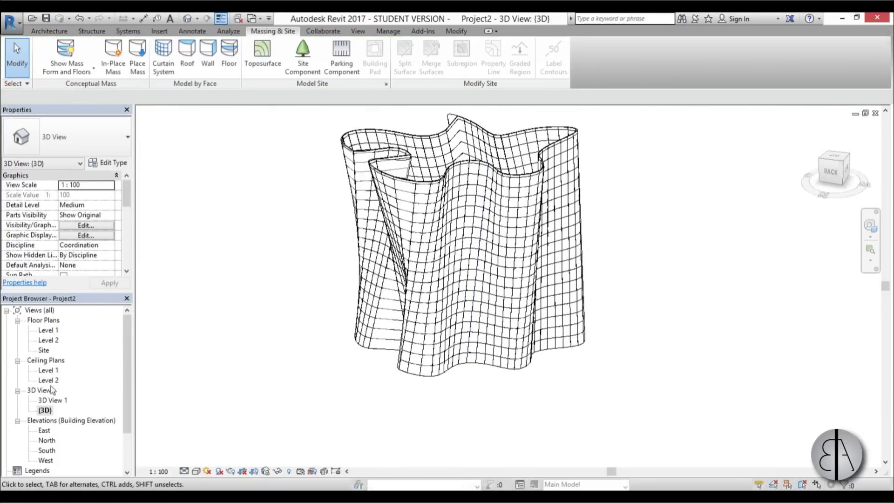
{"action": "double_click", "coordinate": [51, 400]}
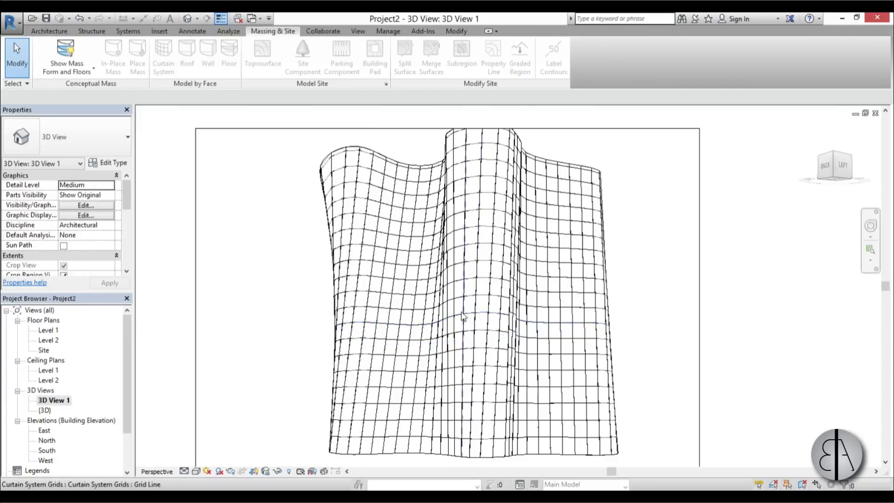
{"action": "left_click", "coordinate": [196, 471]}
{"action": "left_click", "coordinate": [200, 459]}
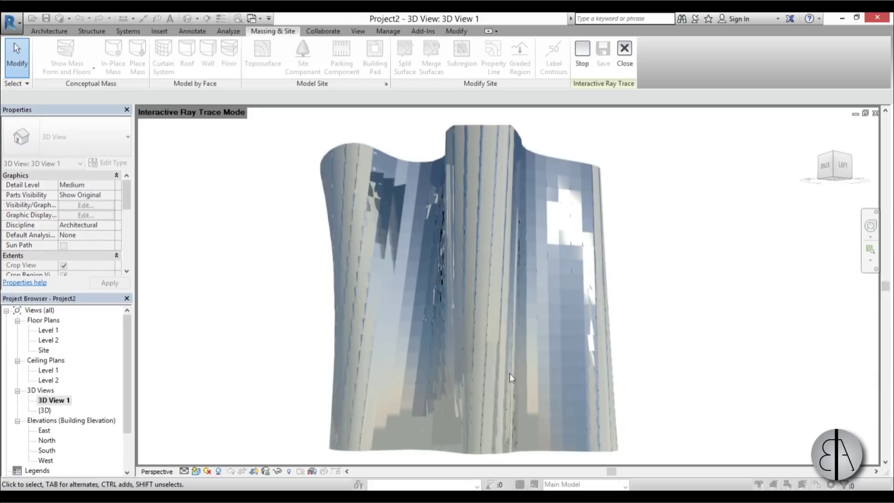
{"action": "left_click", "coordinate": [624, 53]}
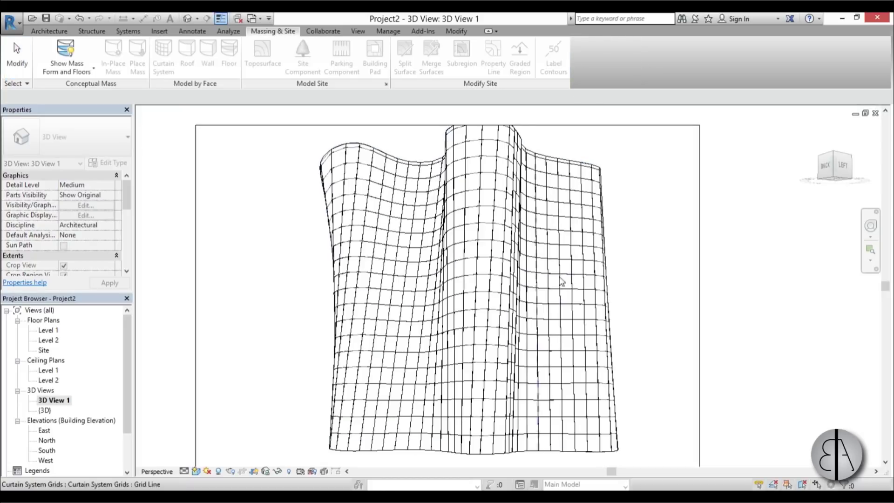
In the default 3D view, select two stacked curtain panels on the mass's left side
{"action": "double_click", "coordinate": [45, 410]}
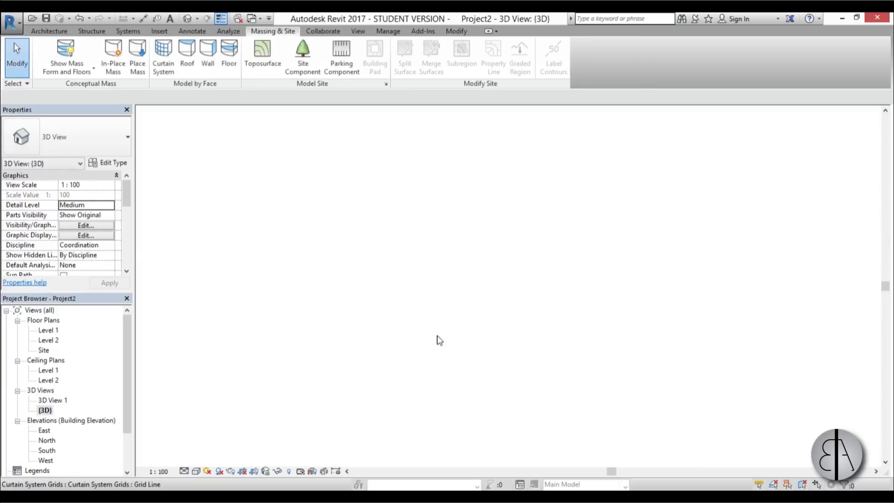
{"action": "middle_click_drag", "start_coordinate": [439, 339], "coordinate": [326, 368], "text": "shift"}
{"action": "scroll", "coordinate": [534, 216], "scroll_direction": "up", "scroll_amount": 5}
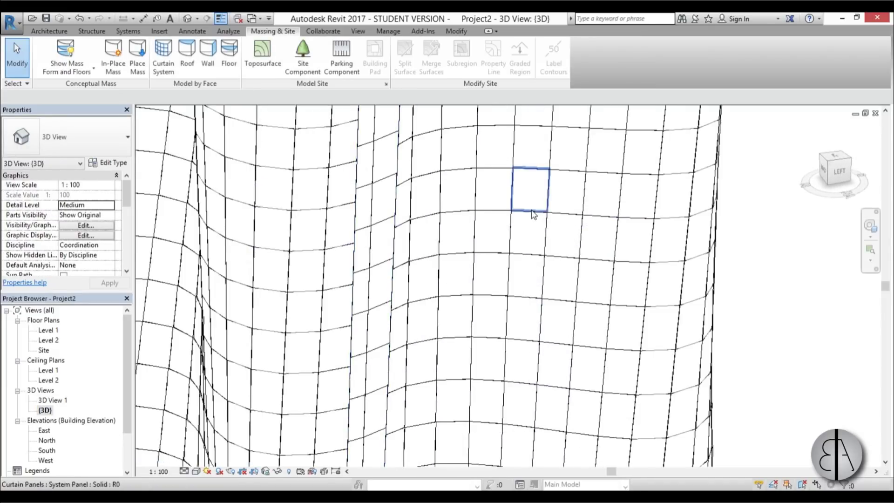
{"action": "left_click", "coordinate": [534, 213]}
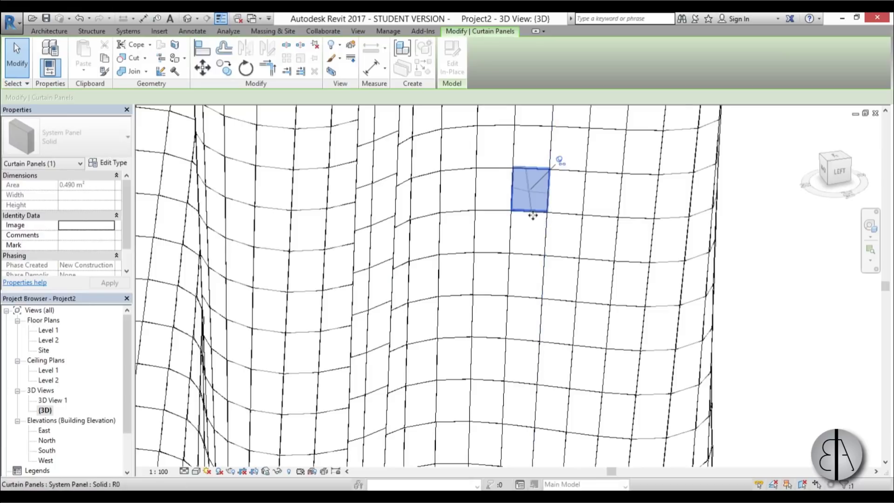
{"action": "left_click", "coordinate": [536, 219], "text": "ctrl"}
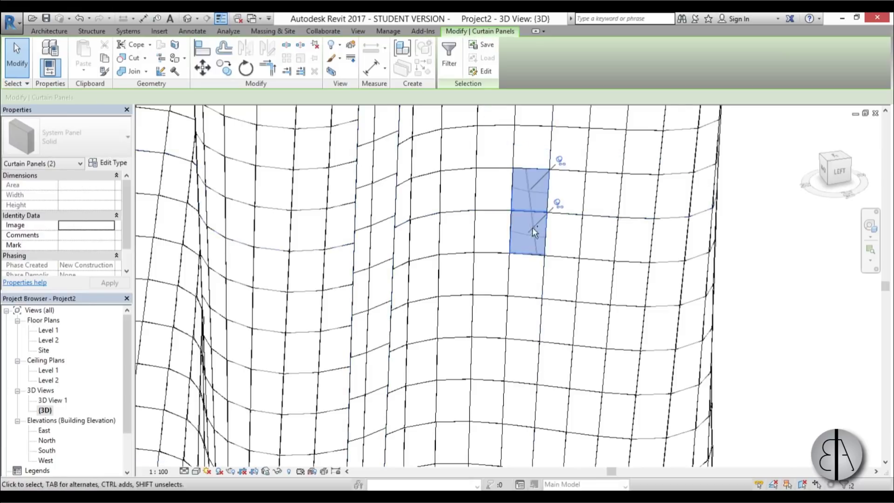
{"action": "scroll", "coordinate": [561, 207], "scroll_direction": "up", "scroll_amount": 3}
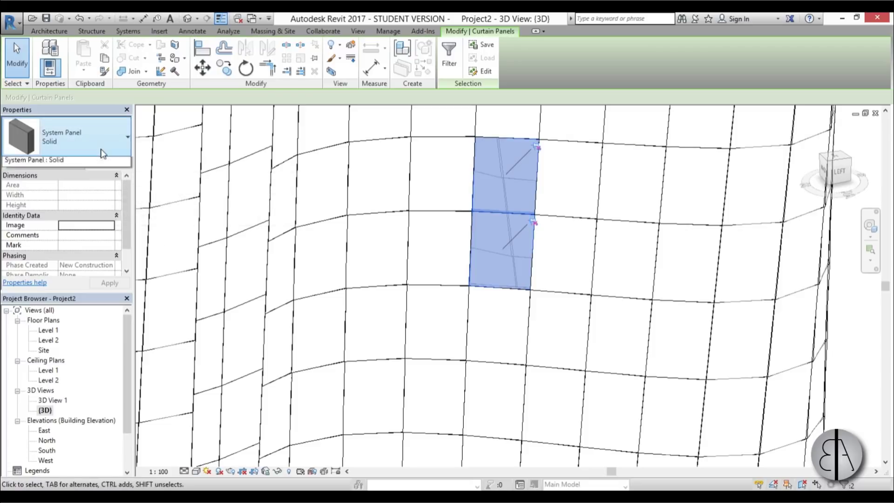
Change the two selected panels to System Panel : Glazed and clear the selection
{"action": "left_click", "coordinate": [74, 142]}
{"action": "left_click", "coordinate": [51, 250]}
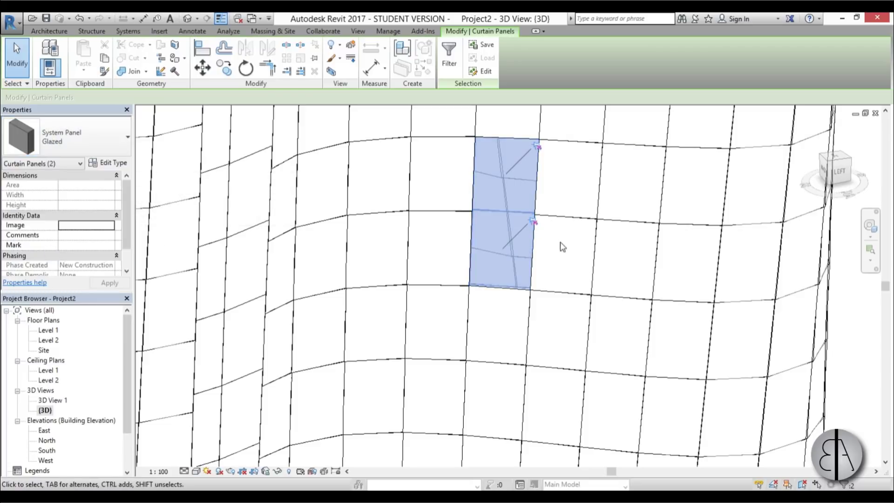
{"action": "scroll", "coordinate": [443, 243], "scroll_direction": "down", "scroll_amount": 3}
{"action": "key", "text": "Escape"}
{"action": "middle_click_drag", "start_coordinate": [720, 279], "coordinate": [232, 486], "text": "shift"}
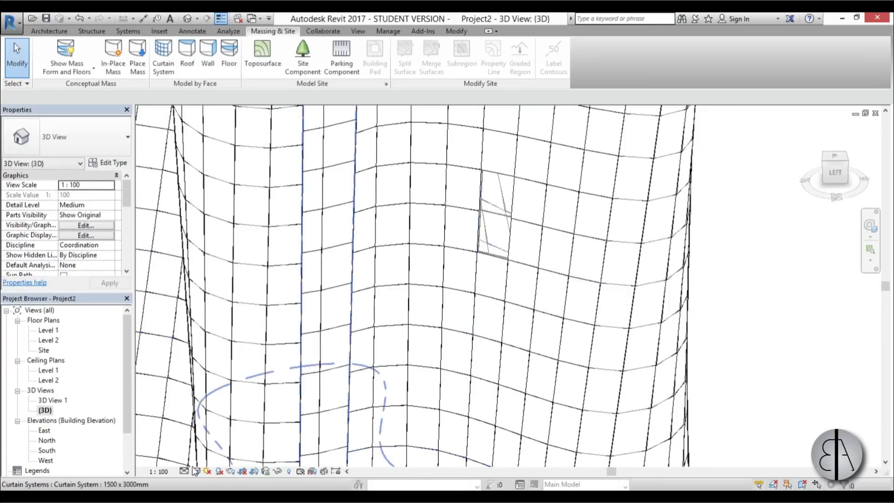
Switch the 3D view's visual style to Shaded and orbit to see the whole mass
{"action": "left_click", "coordinate": [334, 321]}
{"action": "left_click", "coordinate": [196, 471]}
{"action": "left_click", "coordinate": [210, 427]}
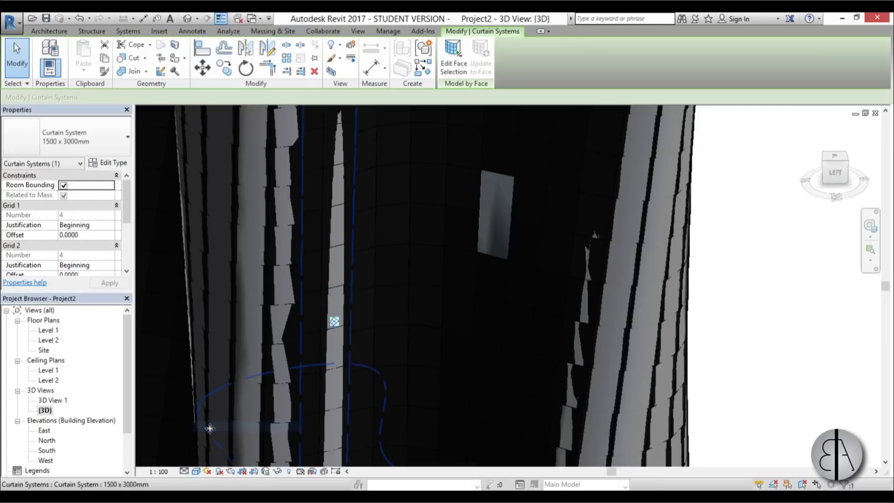
{"action": "mouse_move", "coordinate": [208, 425]}
{"action": "middle_mouse_down", "text": "shift"}
{"action": "mouse_move", "coordinate": [653, 194]}
{"action": "mouse_move", "coordinate": [591, 216]}
{"action": "mouse_move", "coordinate": [573, 261]}
{"action": "mouse_move", "coordinate": [702, 353]}
{"action": "mouse_move", "coordinate": [595, 350]}
{"action": "mouse_move", "coordinate": [557, 415]}
{"action": "middle_mouse_up", "text": "shift"}
{"action": "left_click", "coordinate": [702, 353]}
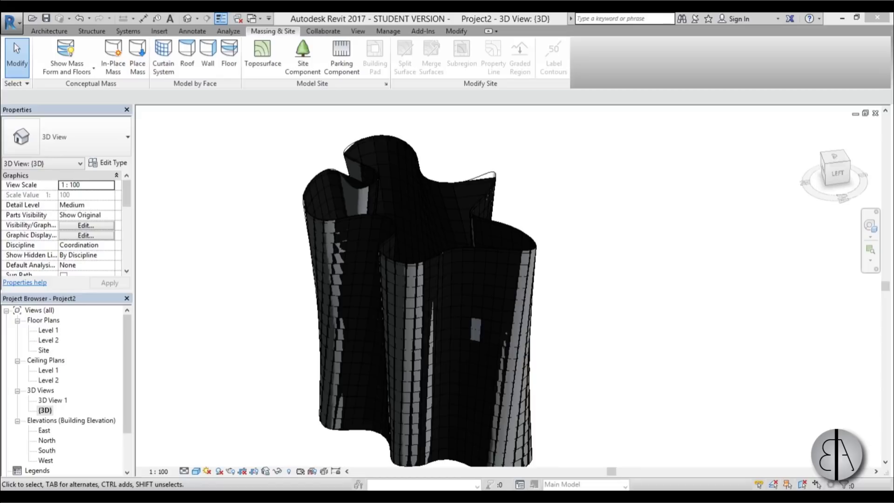